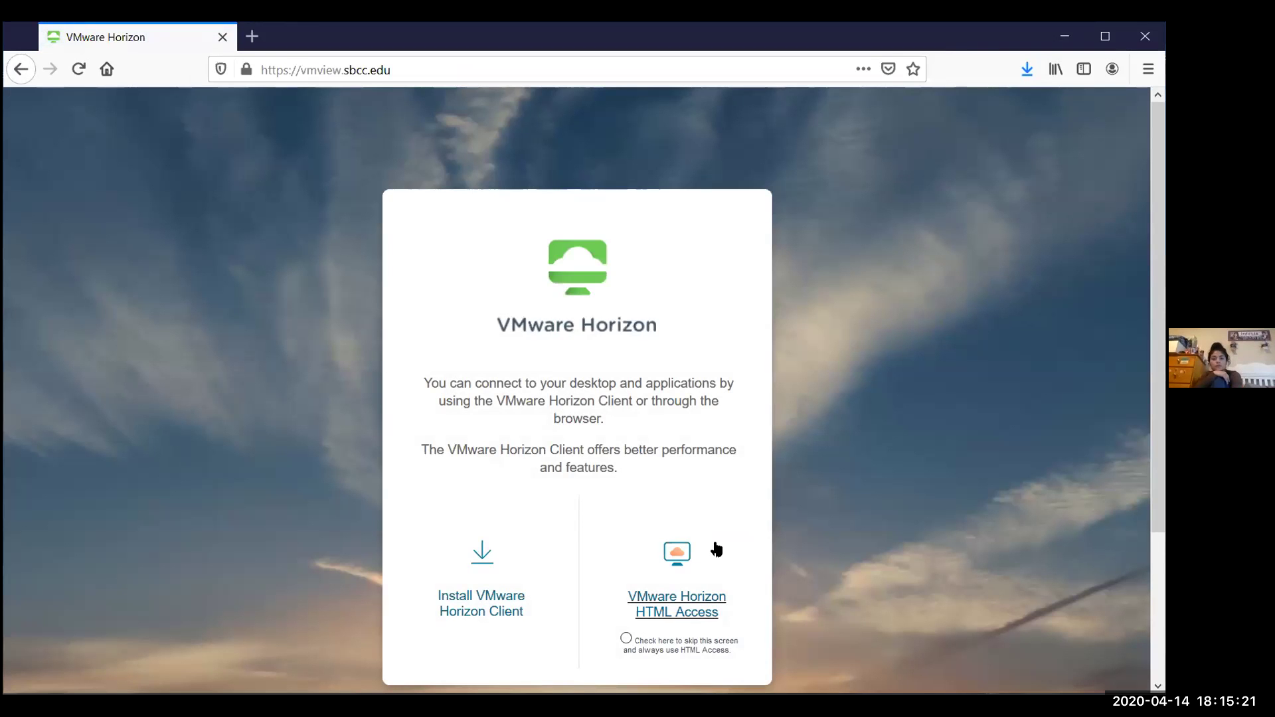
Step: Sign in through VMware Horizon HTML Access and launch the Student Desktop
{"action": "left_click", "coordinate": [677, 558]}
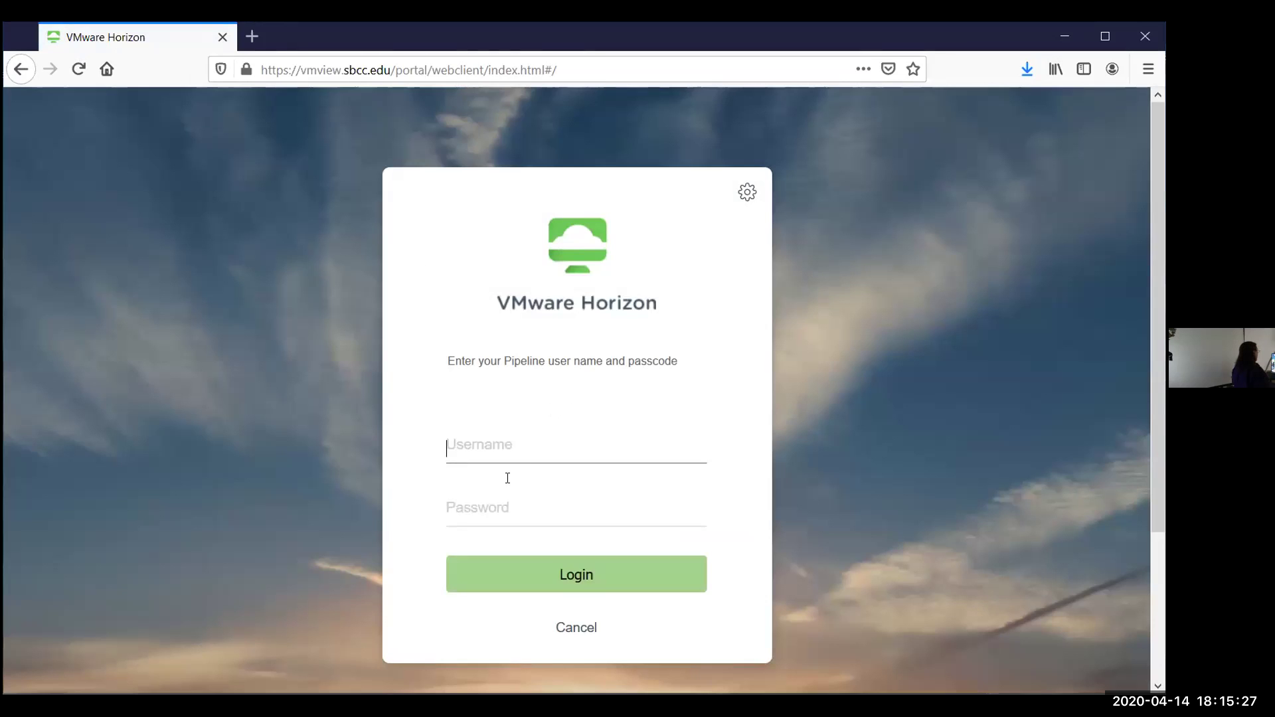
{"action": "left_click", "coordinate": [573, 573]}
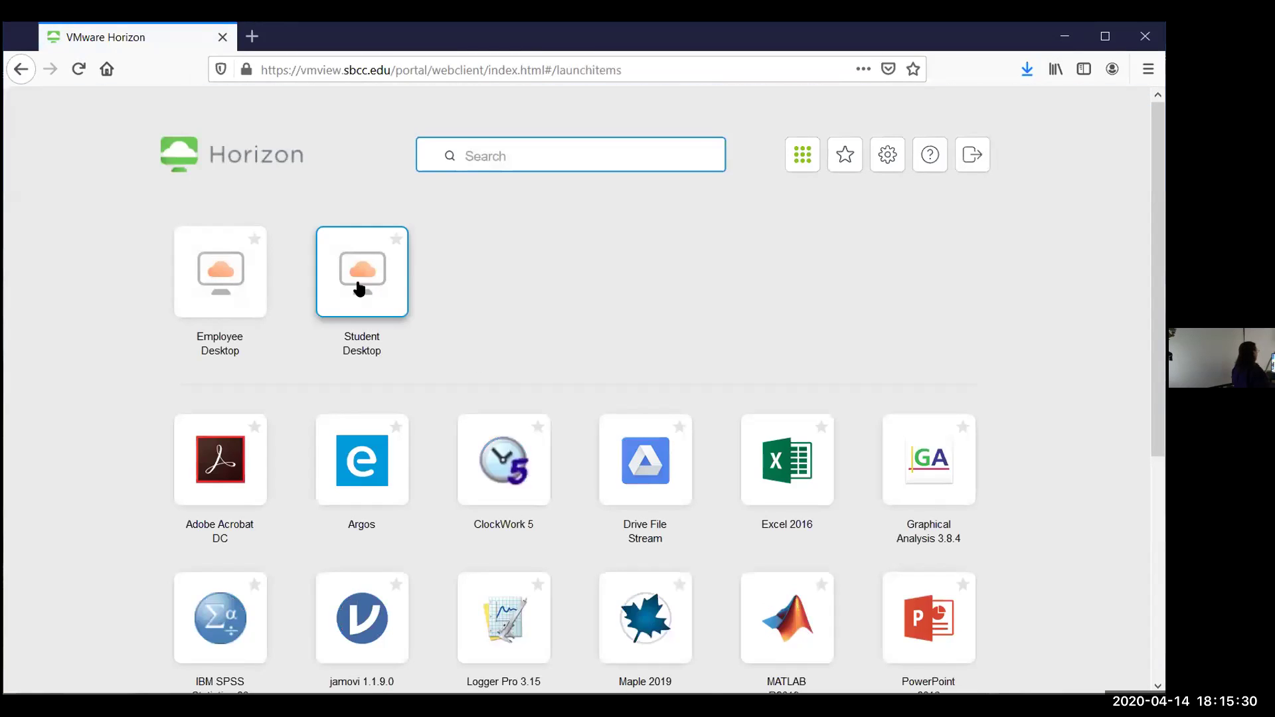
{"action": "left_click", "coordinate": [359, 276]}
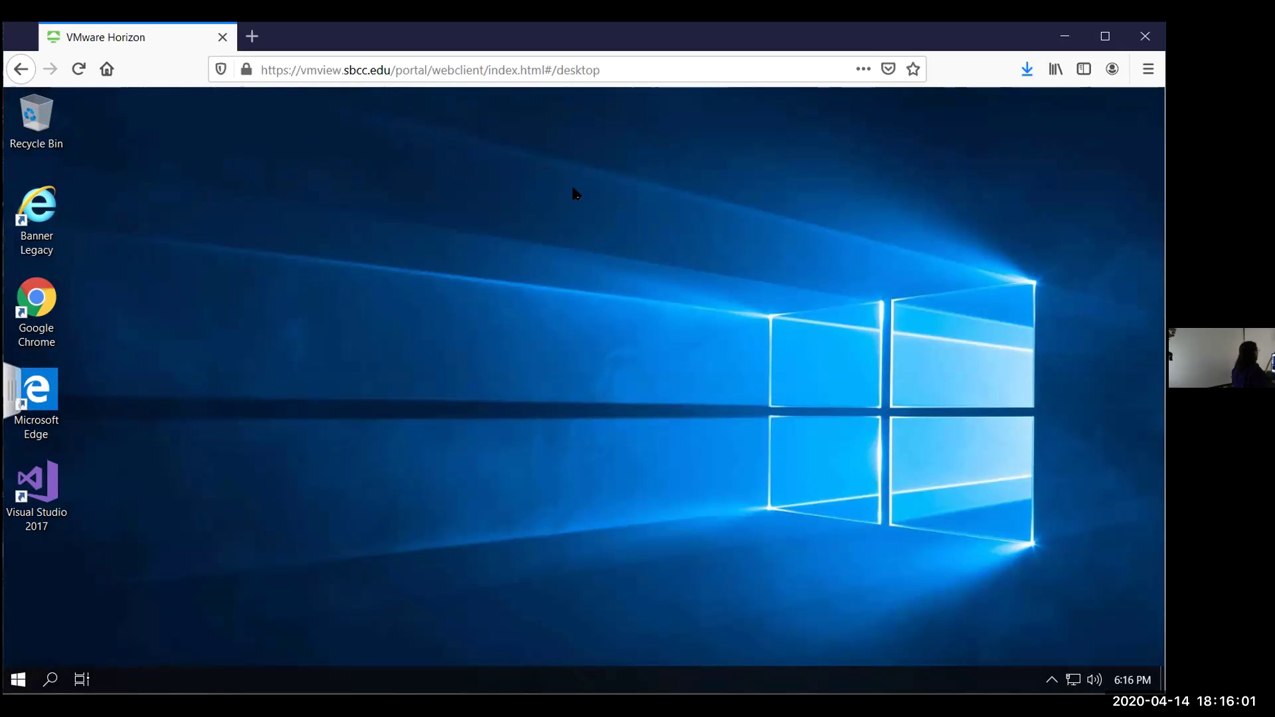
Step: Open Google Chrome on the virtual desktop, shift its window clear of the desktop icons, and go to sbcc.edu
{"action": "double_click", "coordinate": [41, 304]}
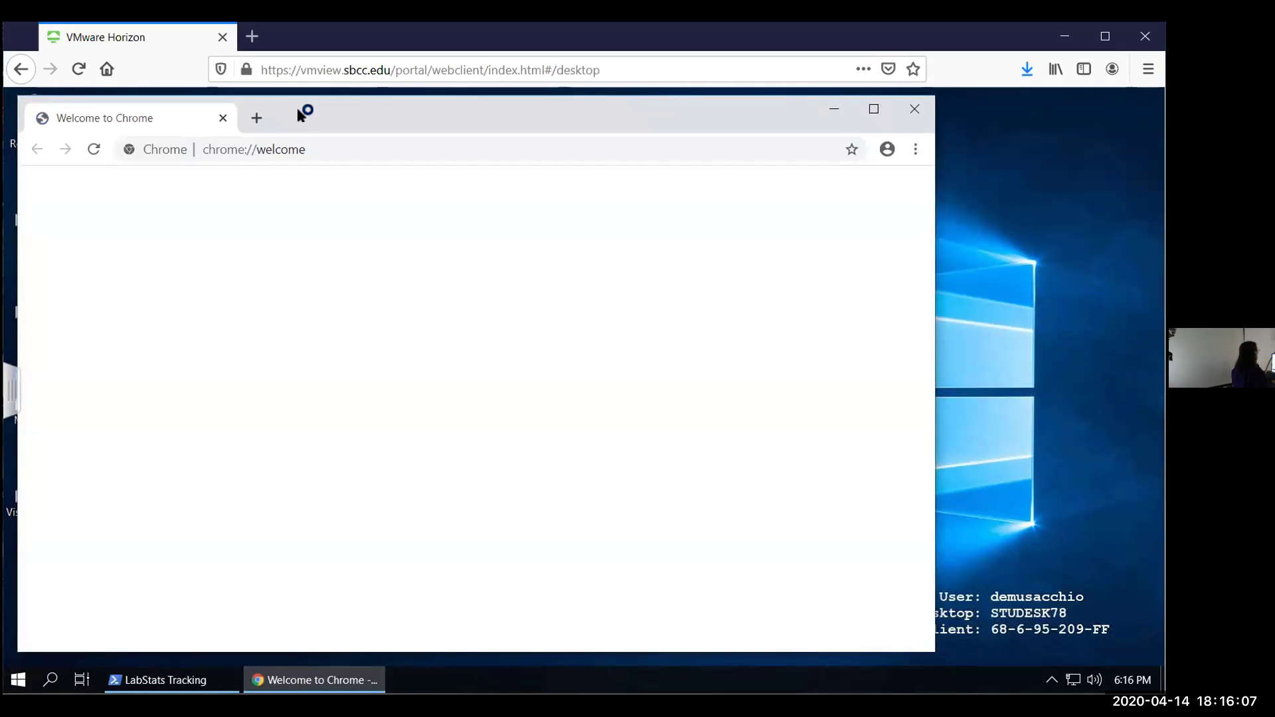
{"action": "left_click_drag", "start_coordinate": [310, 116], "coordinate": [477, 128]}
{"action": "left_click", "coordinate": [520, 161]}
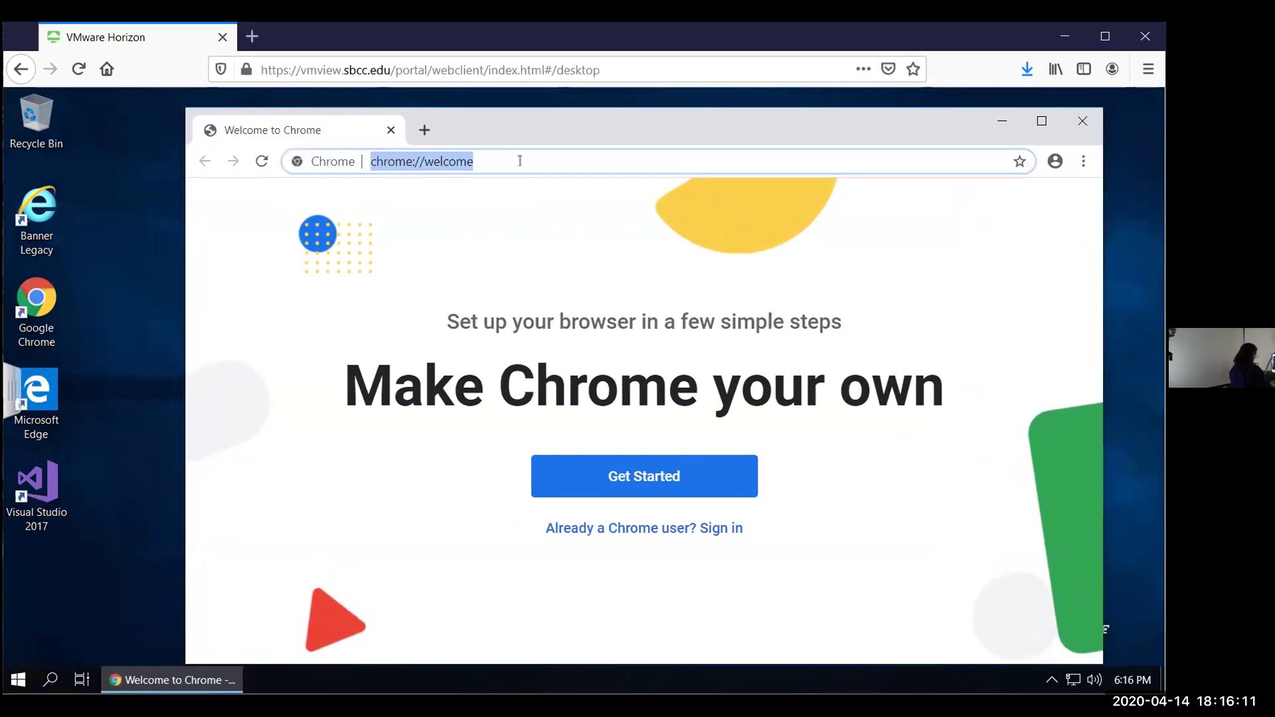
{"action": "type", "text": "sbcc.edu"}
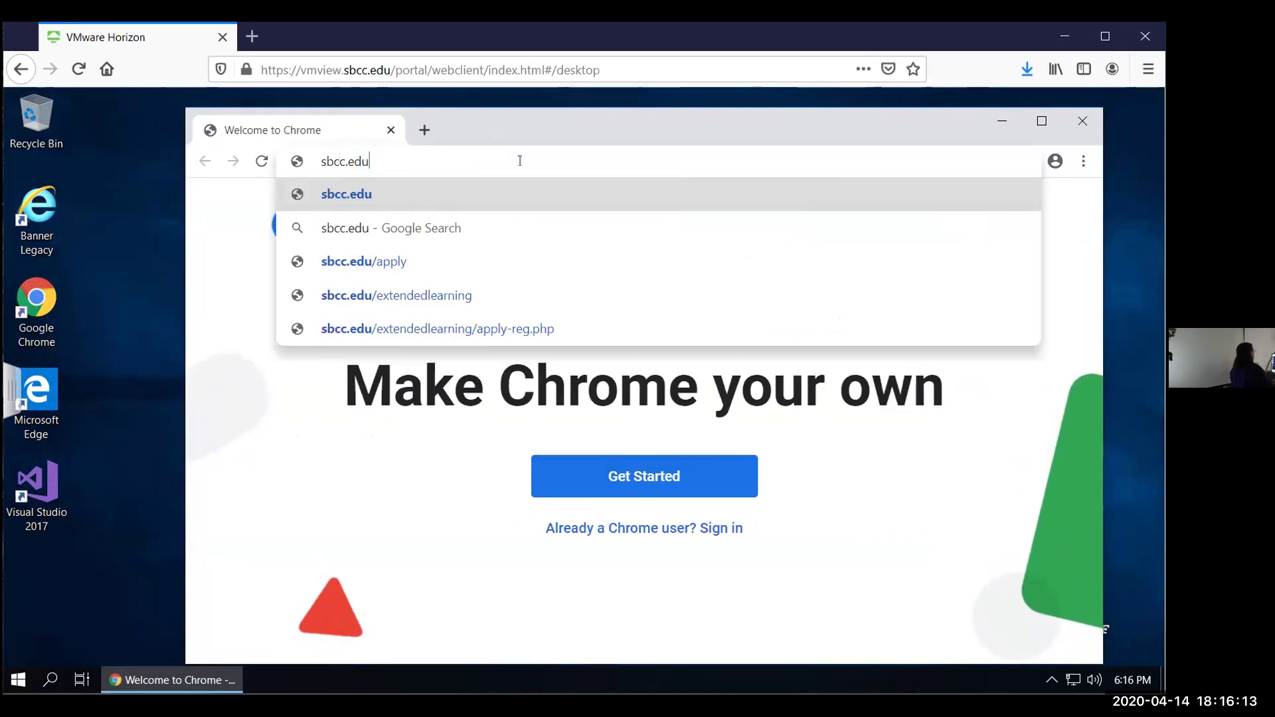
{"action": "key", "text": "Return"}
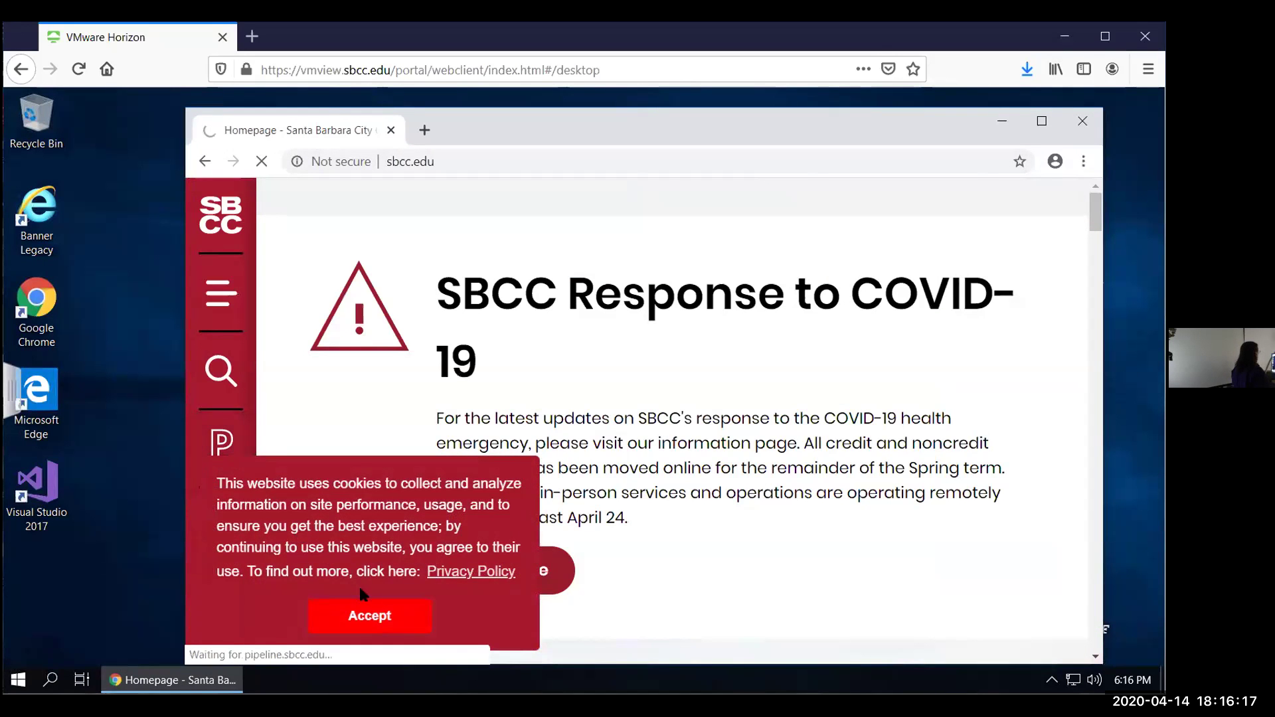
Step: Accept the SBCC site's cookie notice and open the Pipeline portal
{"action": "left_click", "coordinate": [367, 608]}
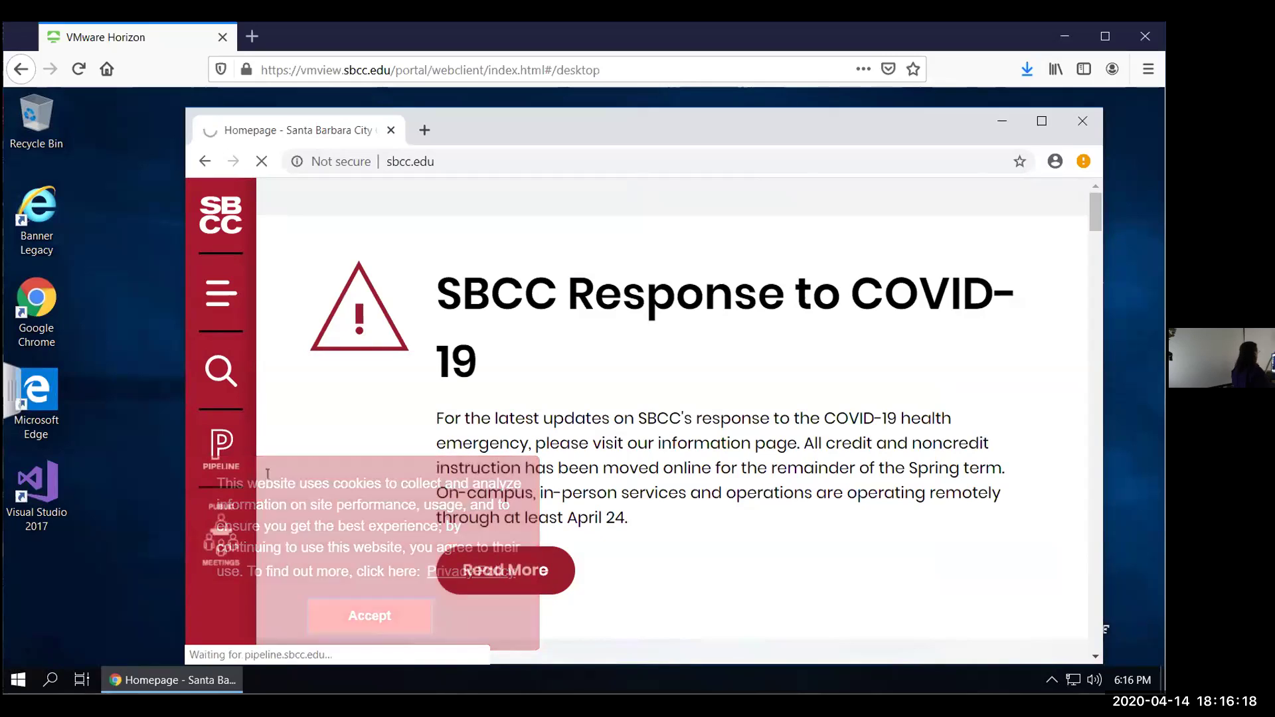
{"action": "left_click", "coordinate": [222, 460]}
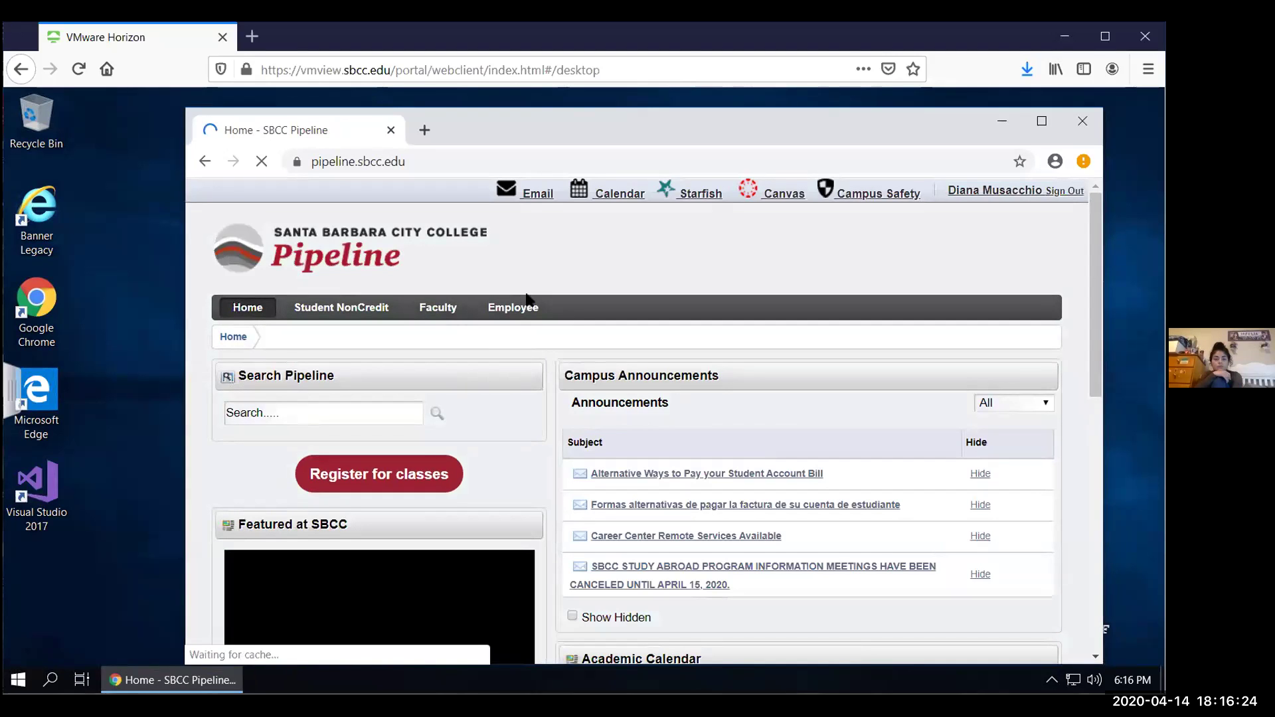
Step: View the Canvas dashboard from the Pipeline portal, and return to the Pipeline home page
{"action": "mouse_move", "coordinate": [431, 311]}
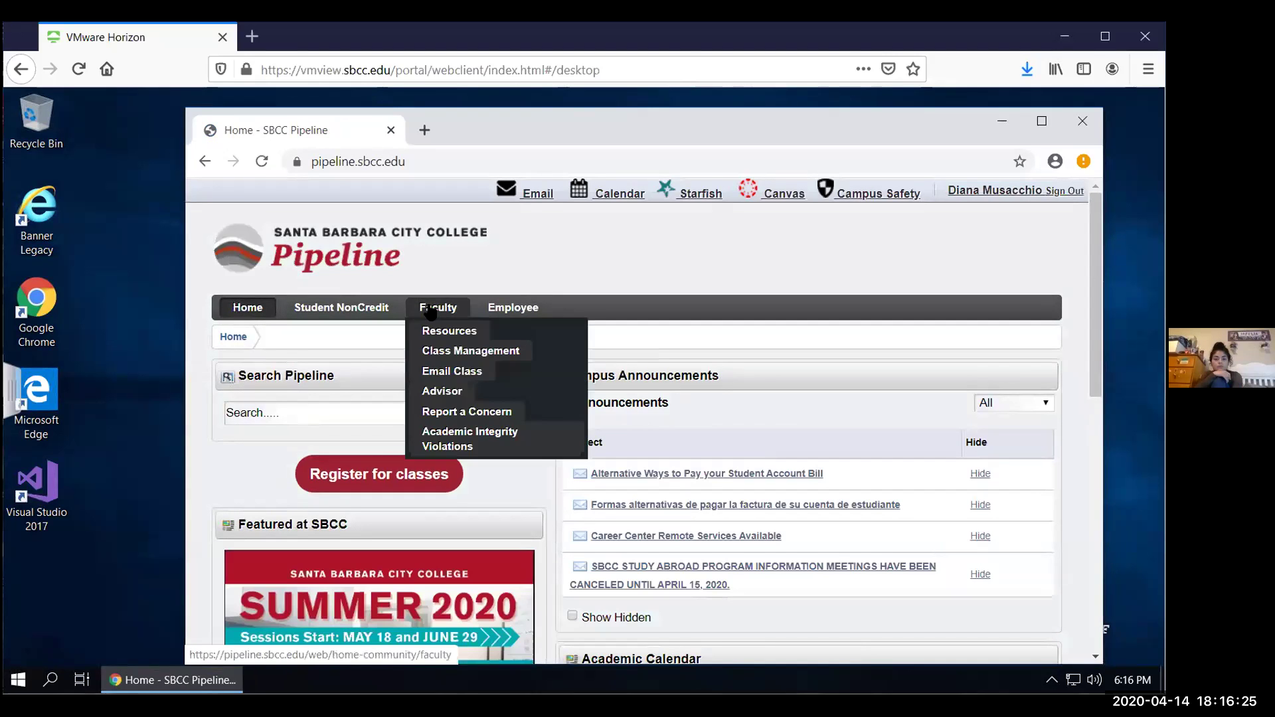
{"action": "left_click", "coordinate": [782, 196]}
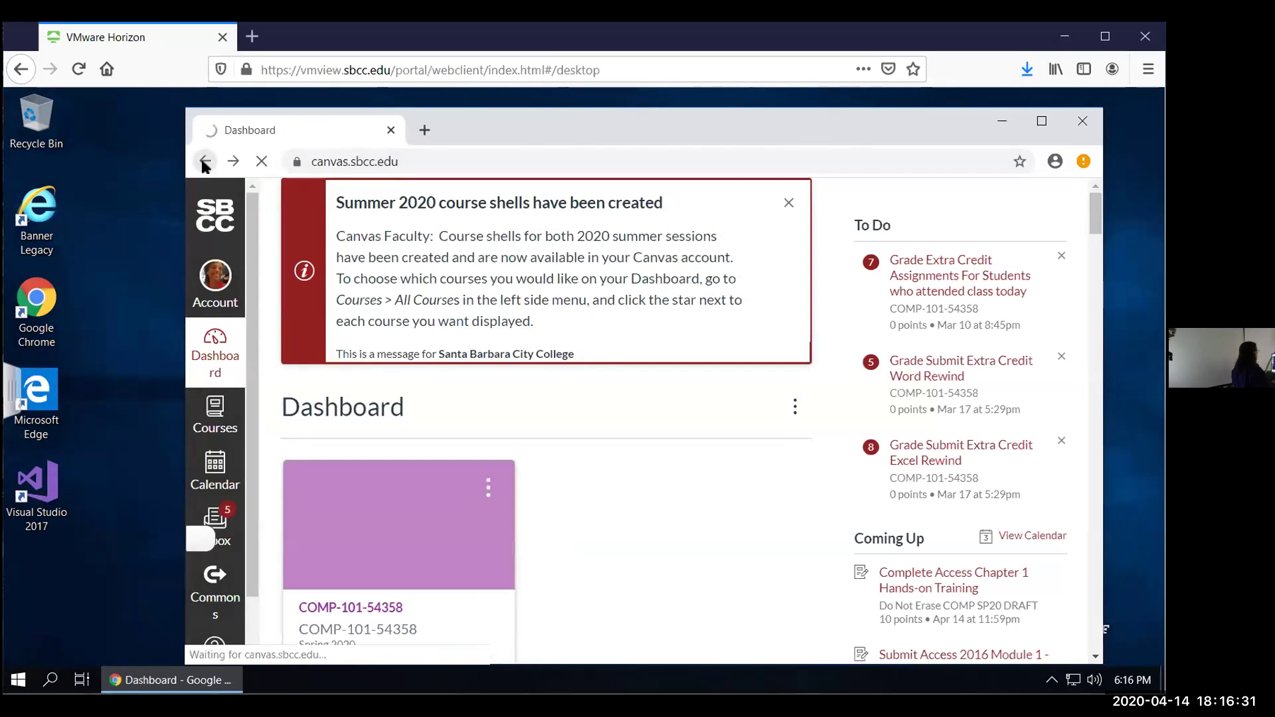
{"action": "left_click", "coordinate": [205, 163]}
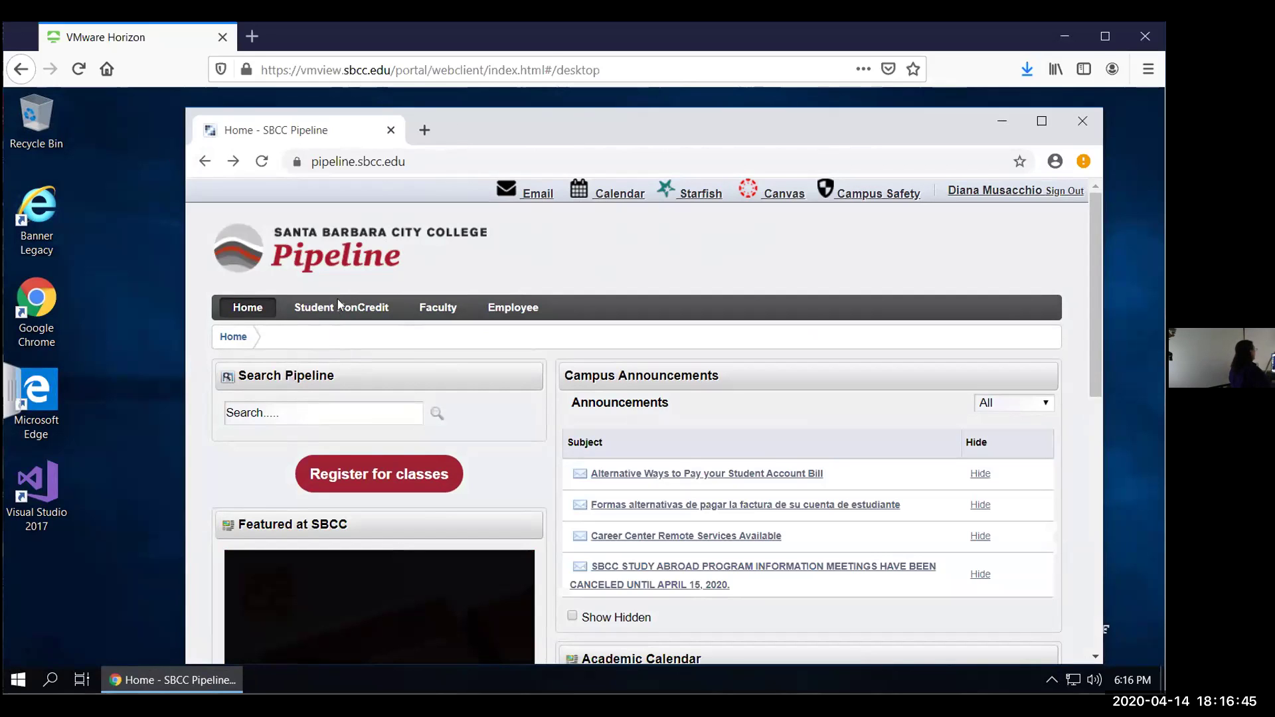
Step: Go to Pipeline's Faculty Resources page, open Google Drive from it, and confirm the Google account
{"action": "mouse_move", "coordinate": [443, 307]}
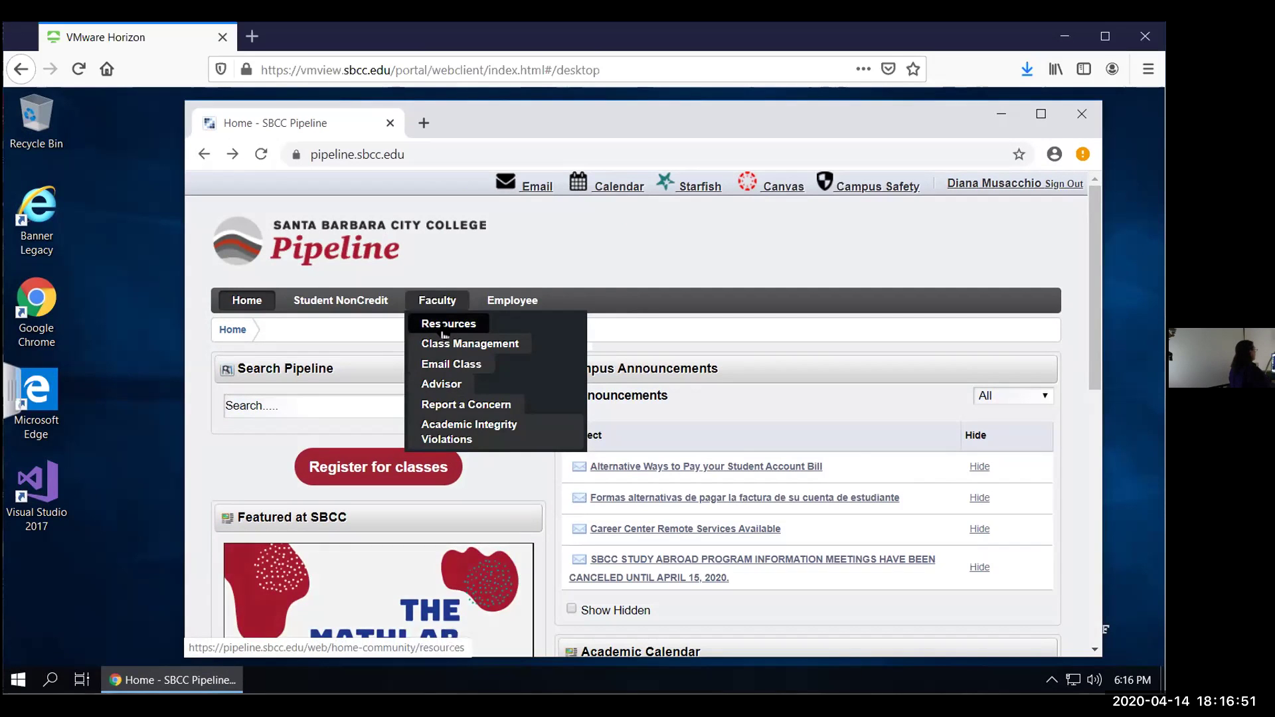
{"action": "left_click", "coordinate": [444, 330]}
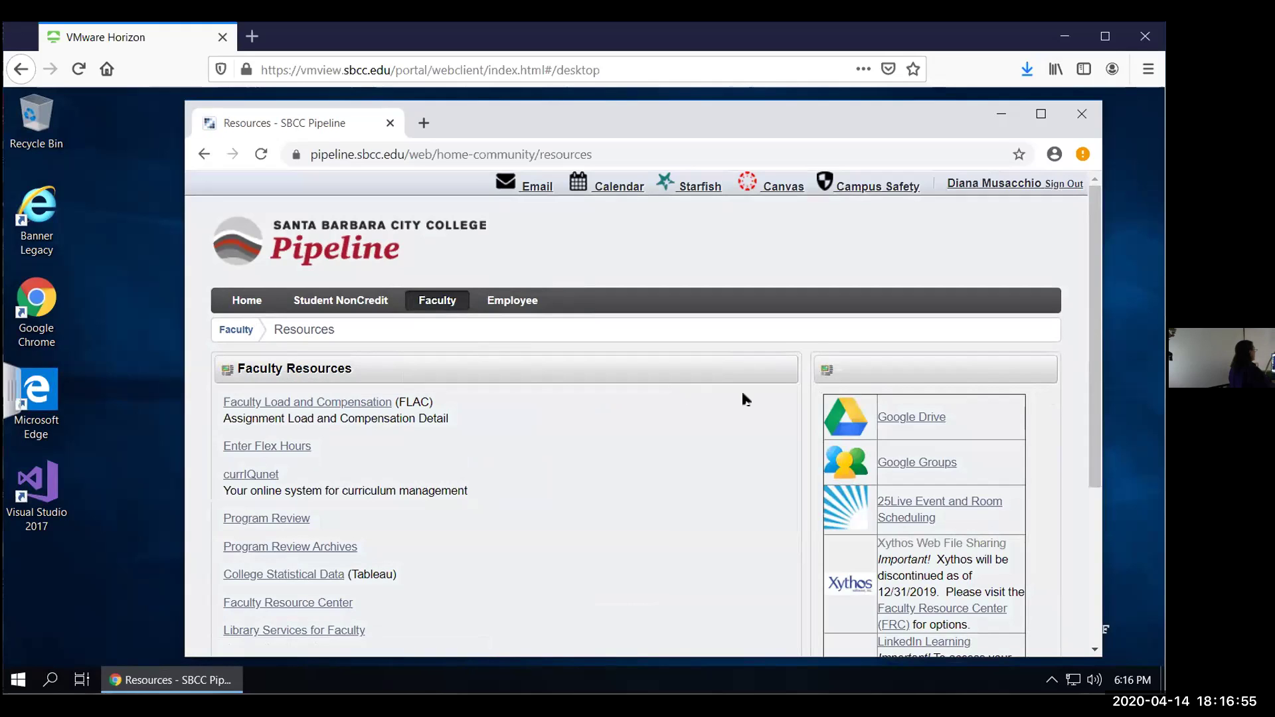
{"action": "left_click", "coordinate": [908, 420]}
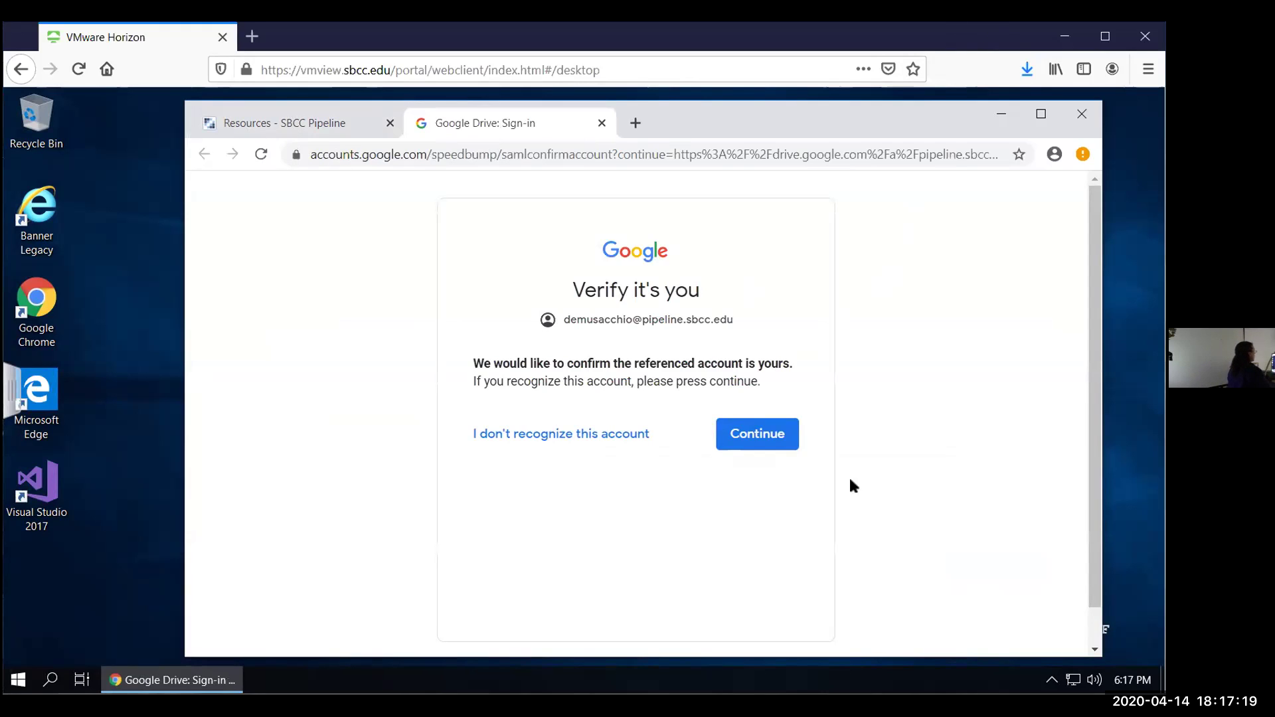
{"action": "left_click", "coordinate": [750, 435]}
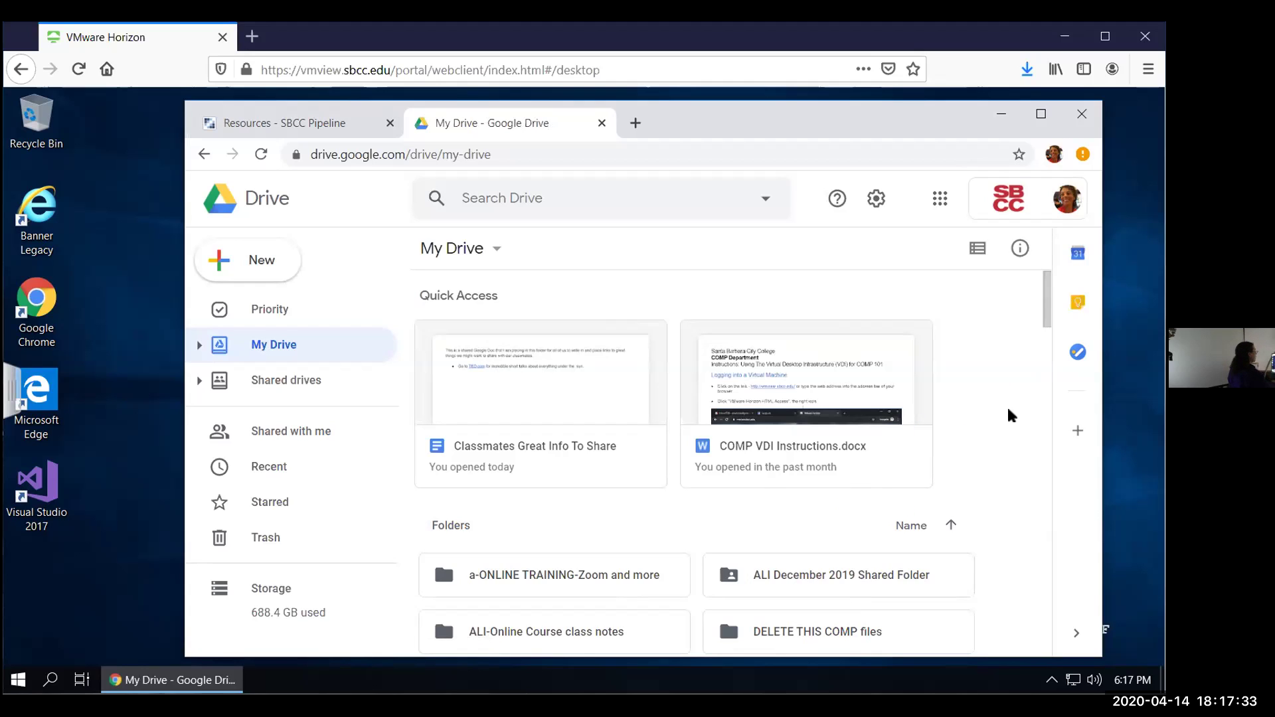
Step: Reopen Google Drive from Pipeline's Faculty Resources page and close the earlier My Drive tab
{"action": "left_click", "coordinate": [309, 124]}
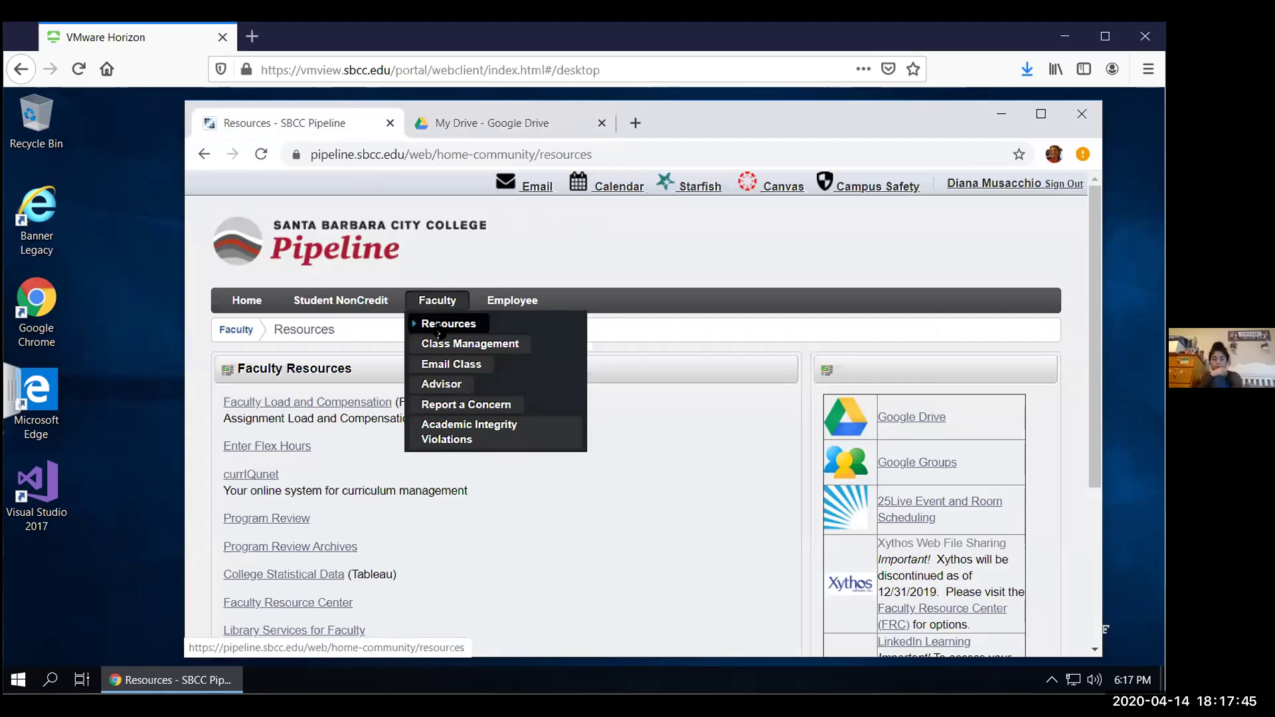
{"action": "left_click", "coordinate": [439, 325]}
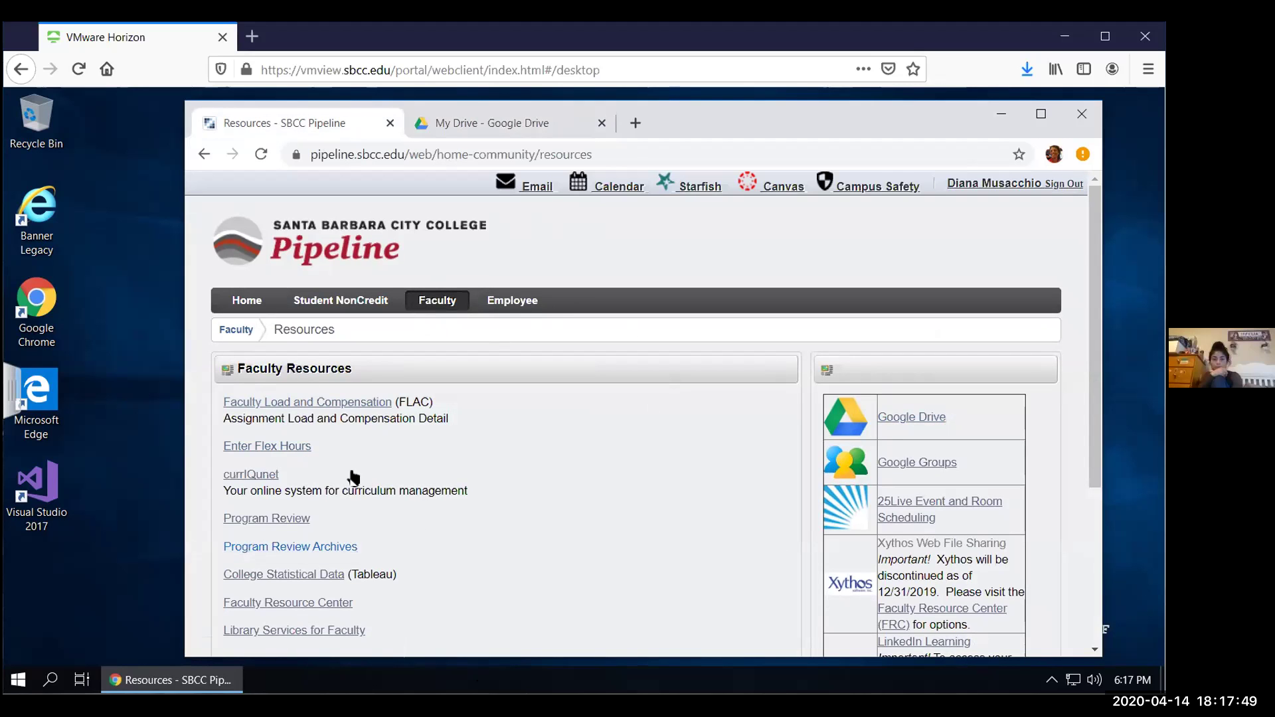
{"action": "scroll", "coordinate": [858, 552], "scroll_direction": "down", "scroll_amount": 1}
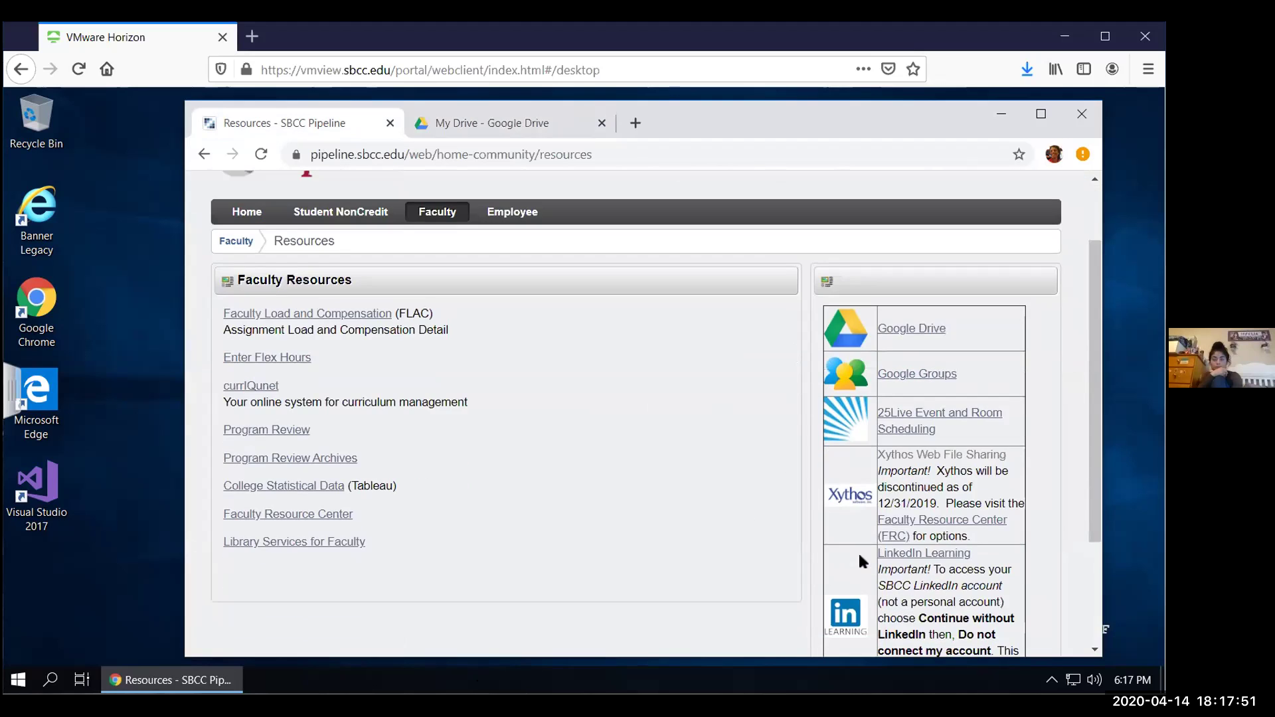
{"action": "left_click", "coordinate": [900, 331]}
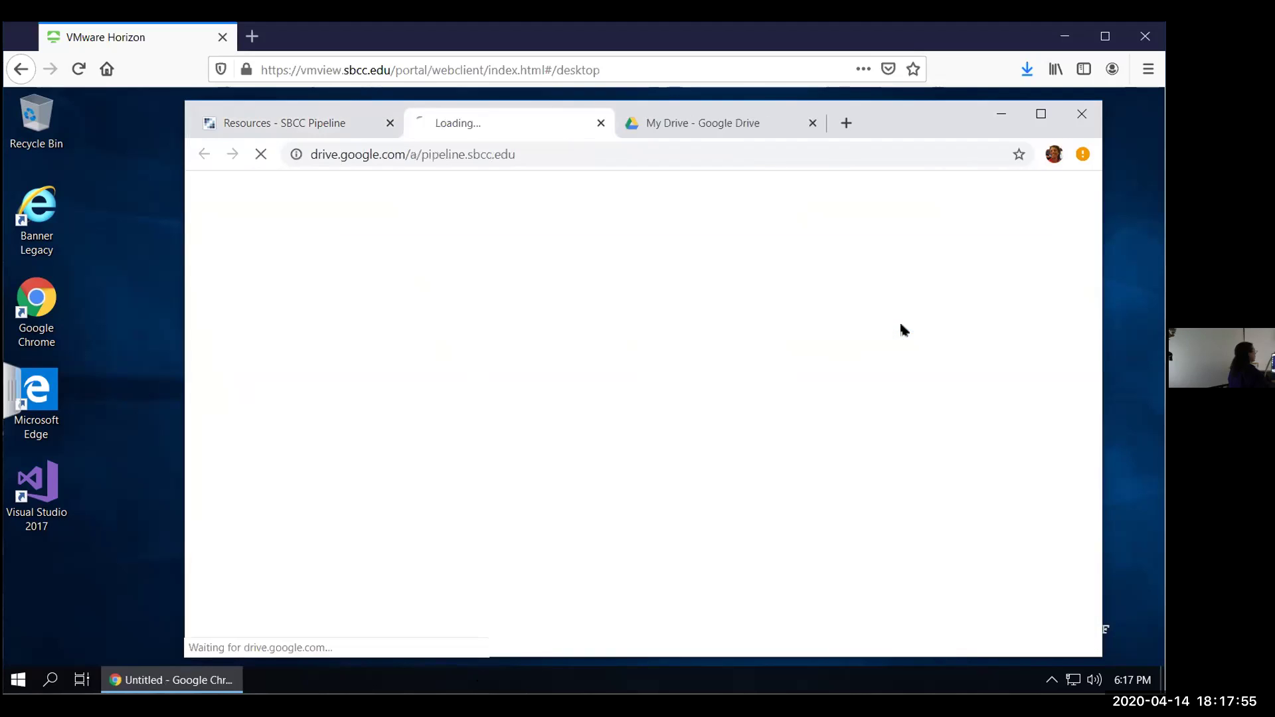
{"action": "left_click", "coordinate": [813, 123]}
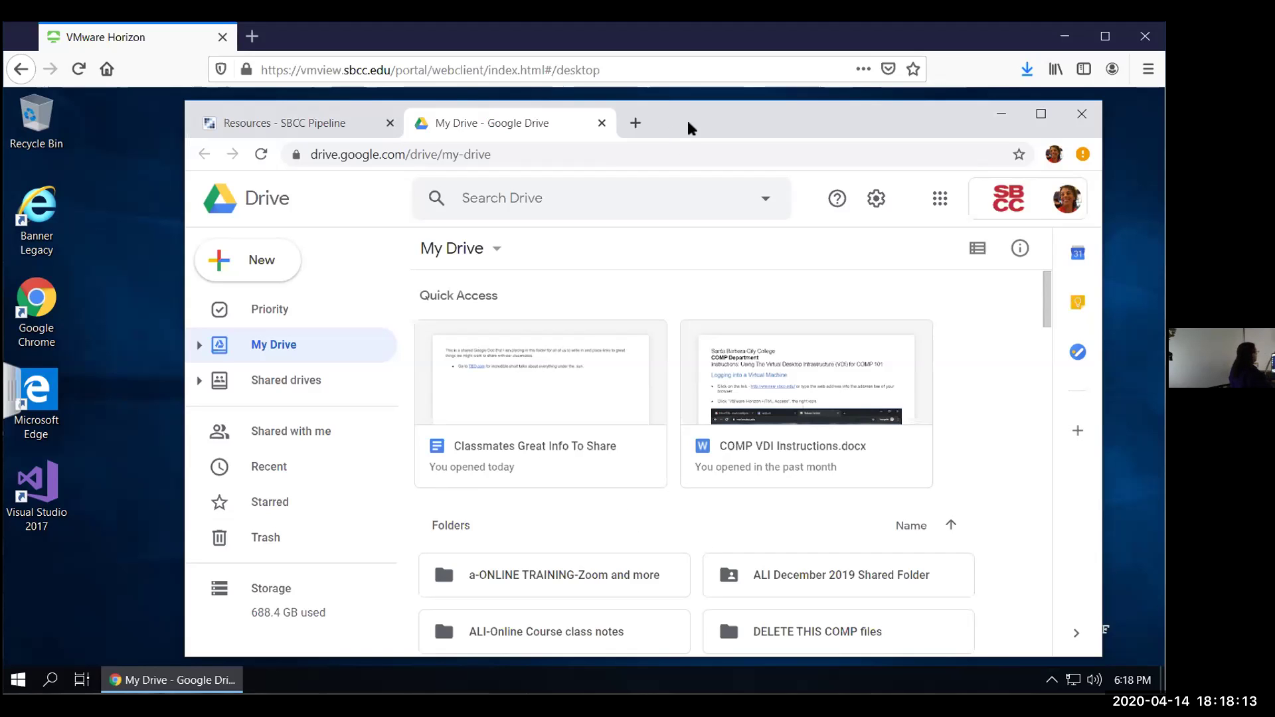
{"action": "left_click_drag", "start_coordinate": [696, 128], "coordinate": [714, 124]}
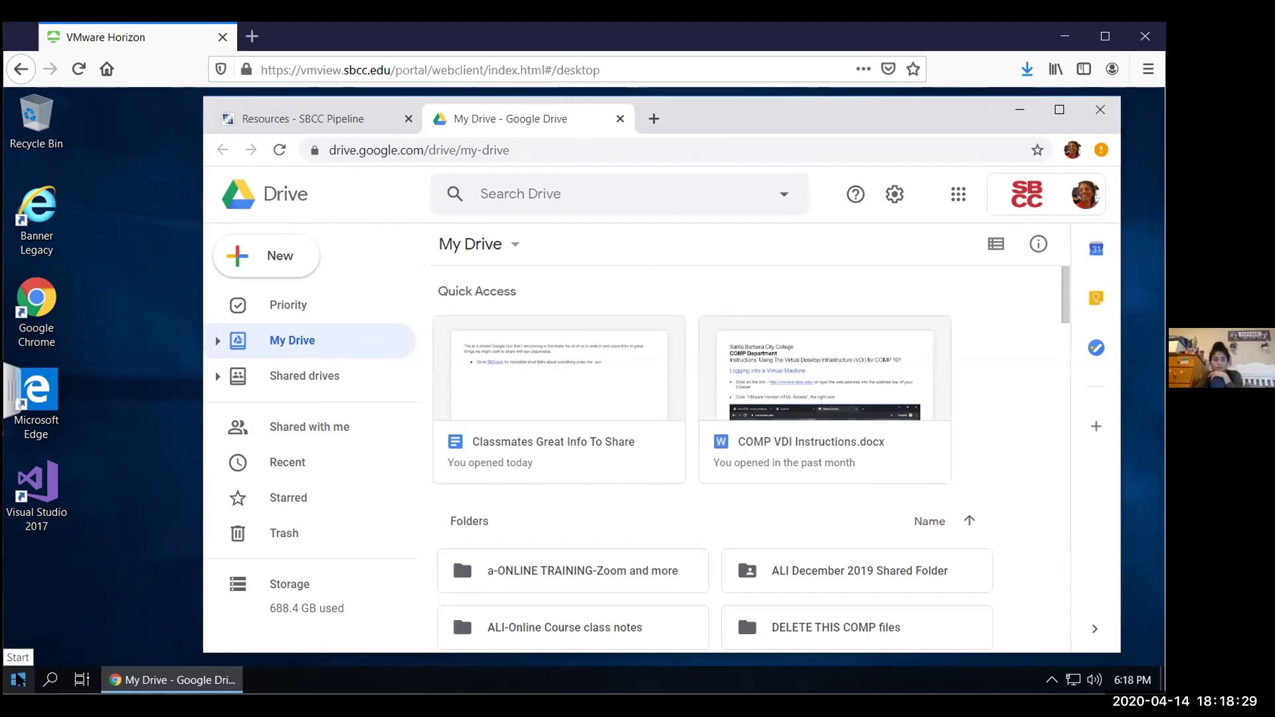
Step: Look through the virtual desktop's installed programs, search for "power", and launch PowerPoint 2016
{"action": "left_click", "coordinate": [18, 679]}
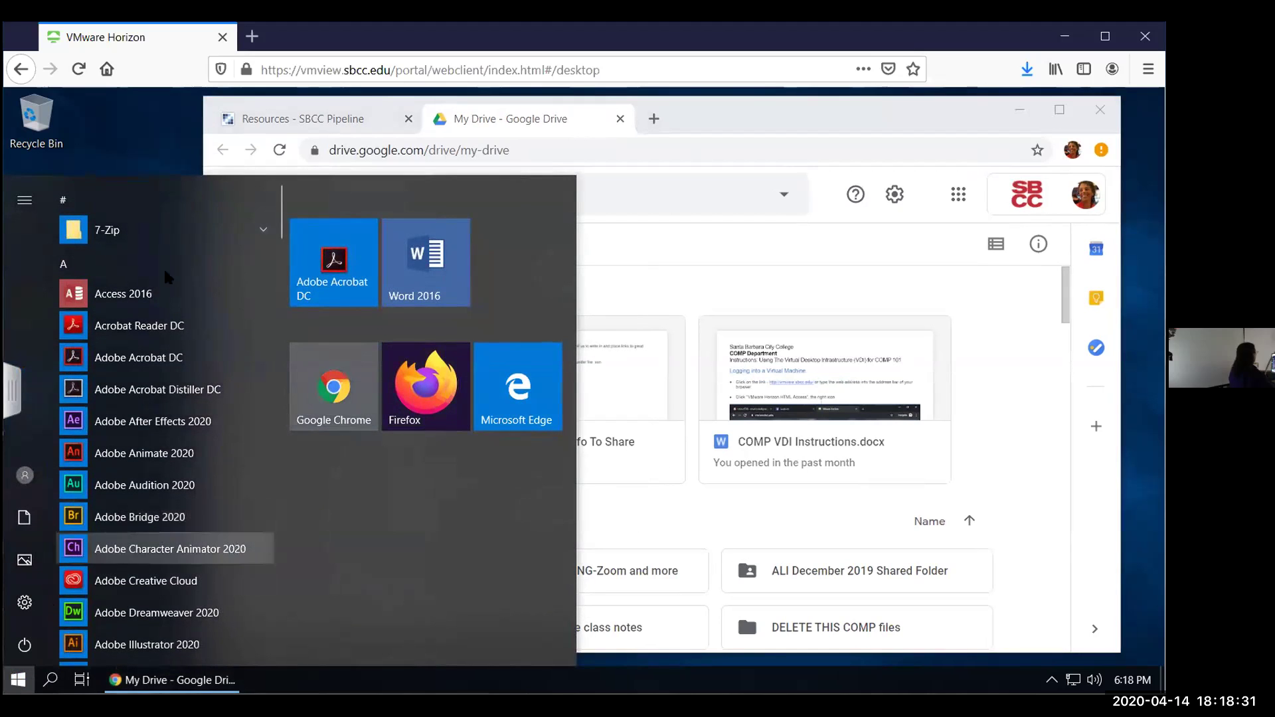
{"action": "scroll", "coordinate": [170, 509], "scroll_direction": "down", "scroll_amount": 1}
{"action": "scroll", "coordinate": [167, 509], "scroll_direction": "down", "scroll_amount": 3}
{"action": "scroll", "coordinate": [147, 564], "scroll_direction": "up", "scroll_amount": 3}
{"action": "scroll", "coordinate": [146, 570], "scroll_direction": "up", "scroll_amount": 1}
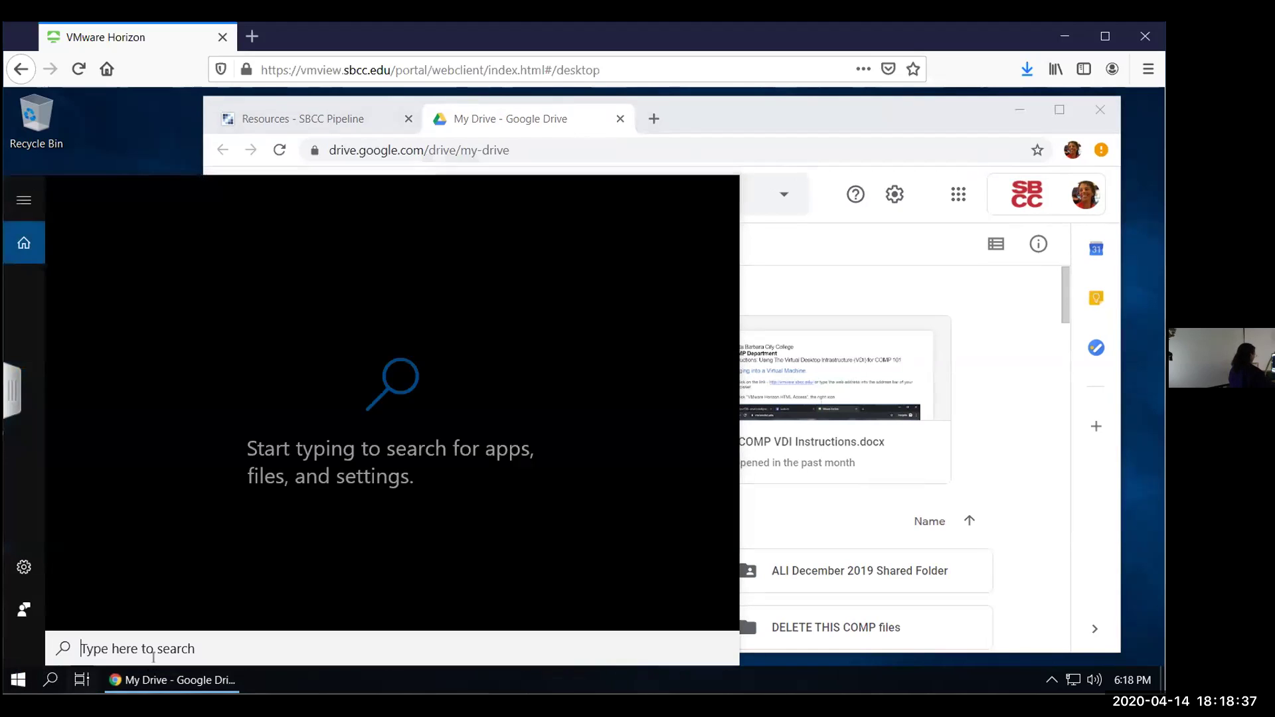
{"action": "type", "text": "power"}
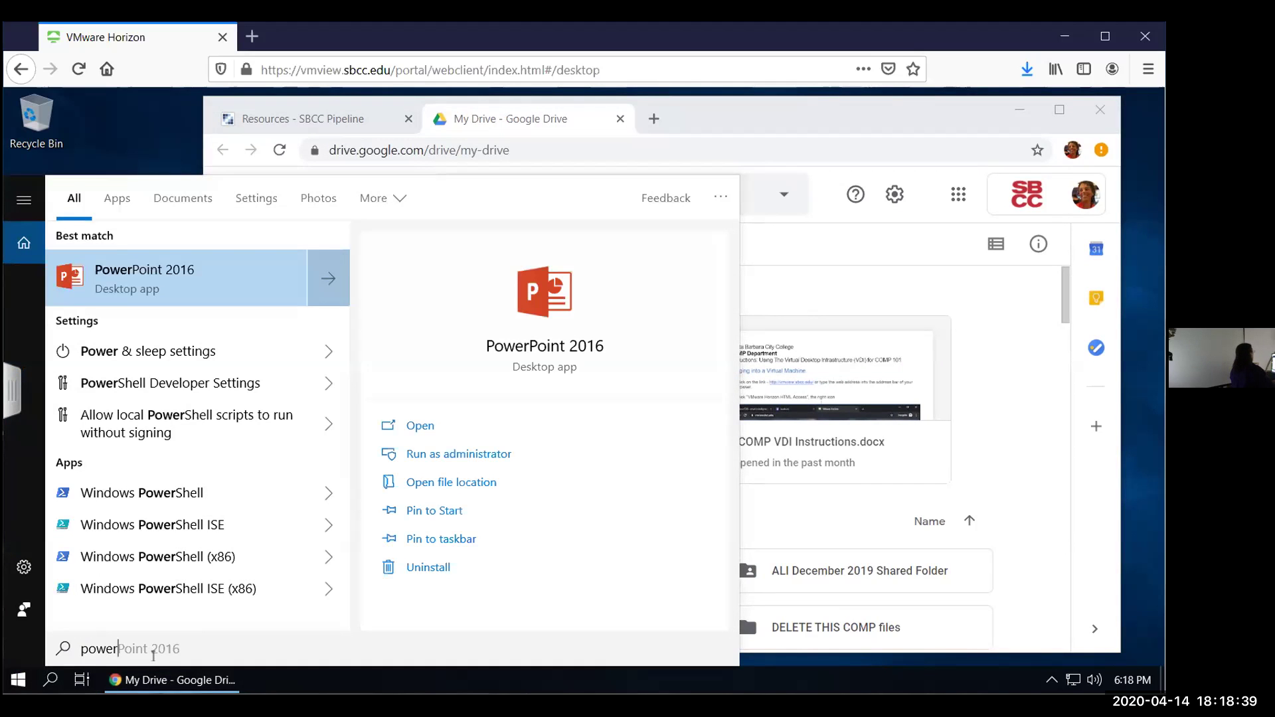
{"action": "left_click", "coordinate": [151, 284]}
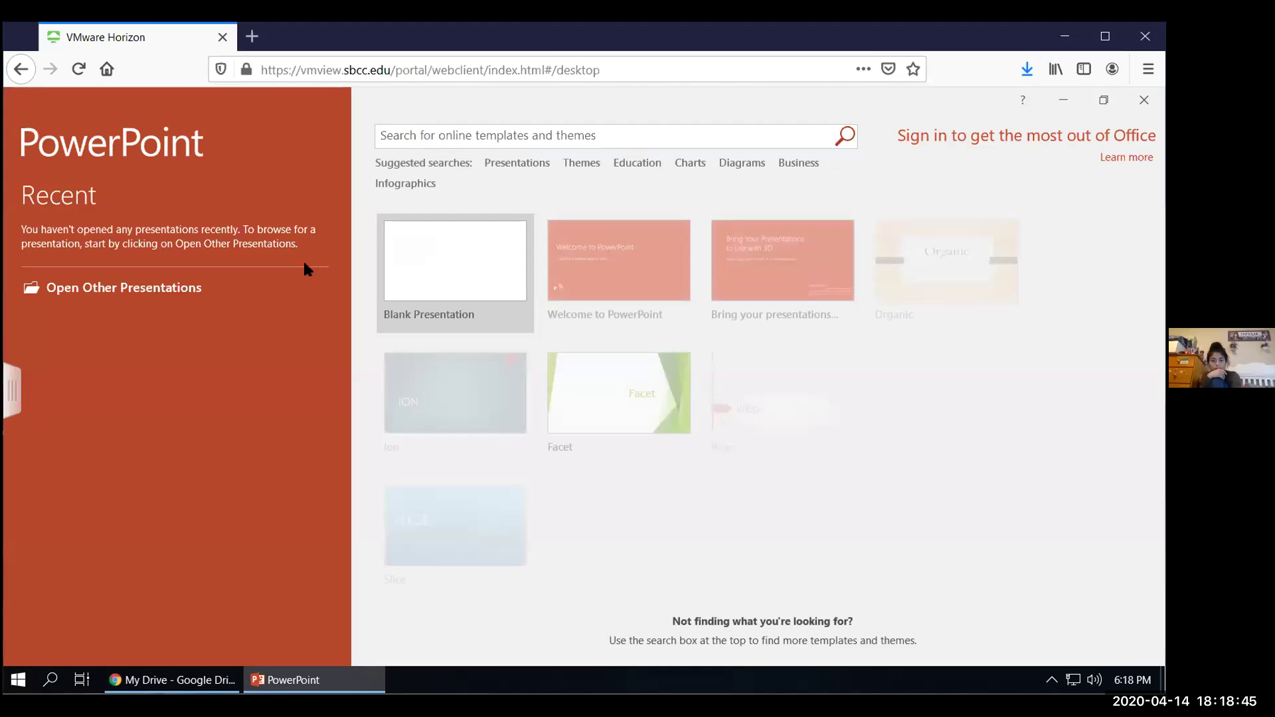
Step: Create a blank presentation and enter "My first Presentation" as the title of the first slide
{"action": "left_click", "coordinate": [463, 283]}
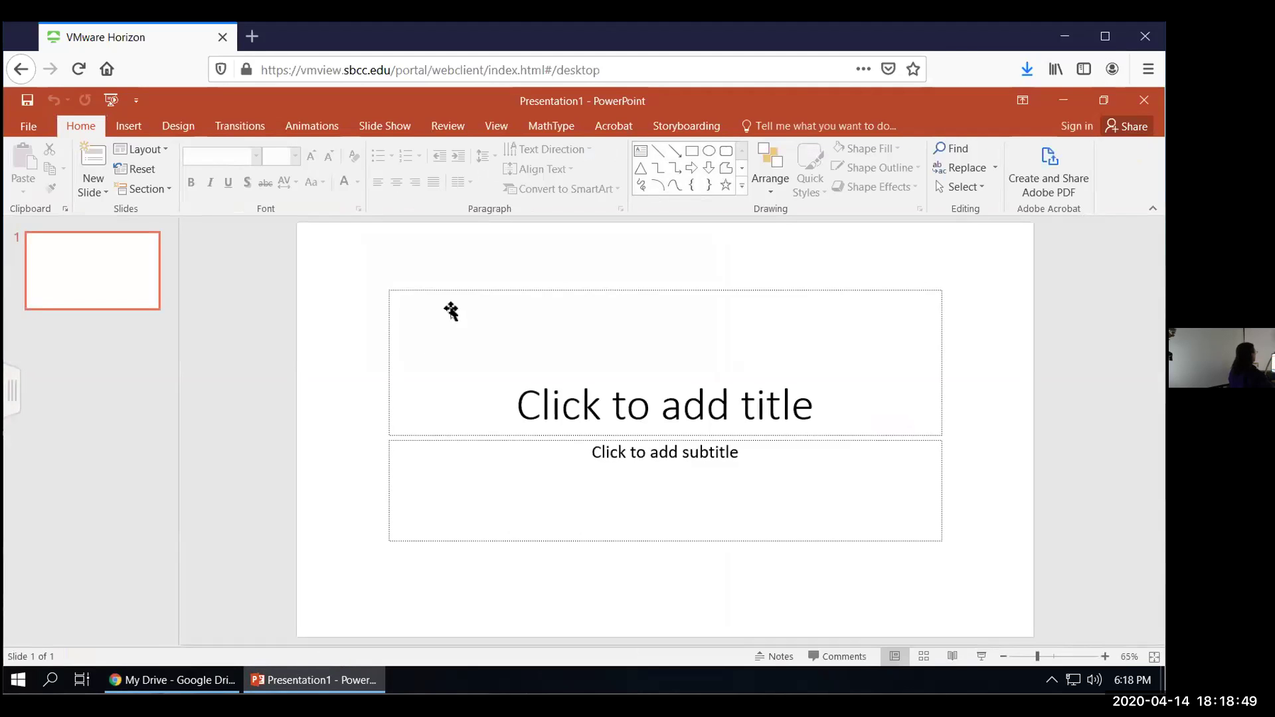
{"action": "left_click", "coordinate": [669, 404]}
{"action": "type", "text": "My first resentation"}
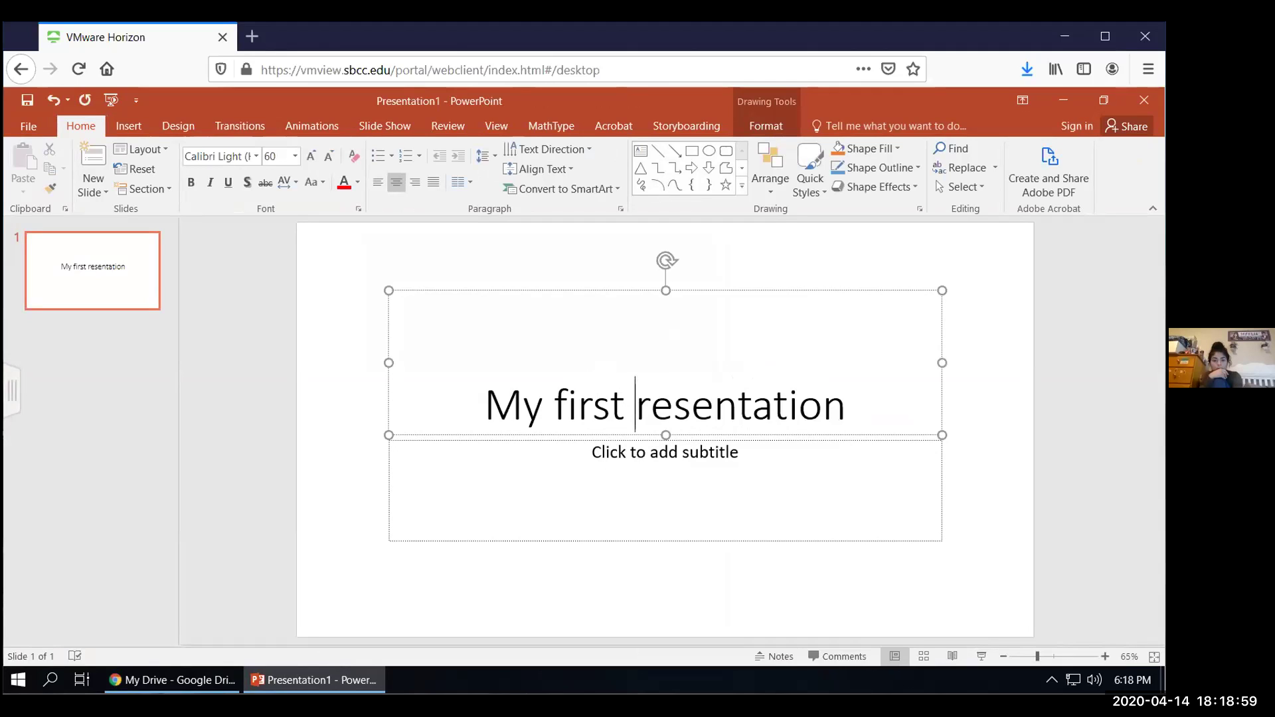
{"action": "type", "text": "P"}
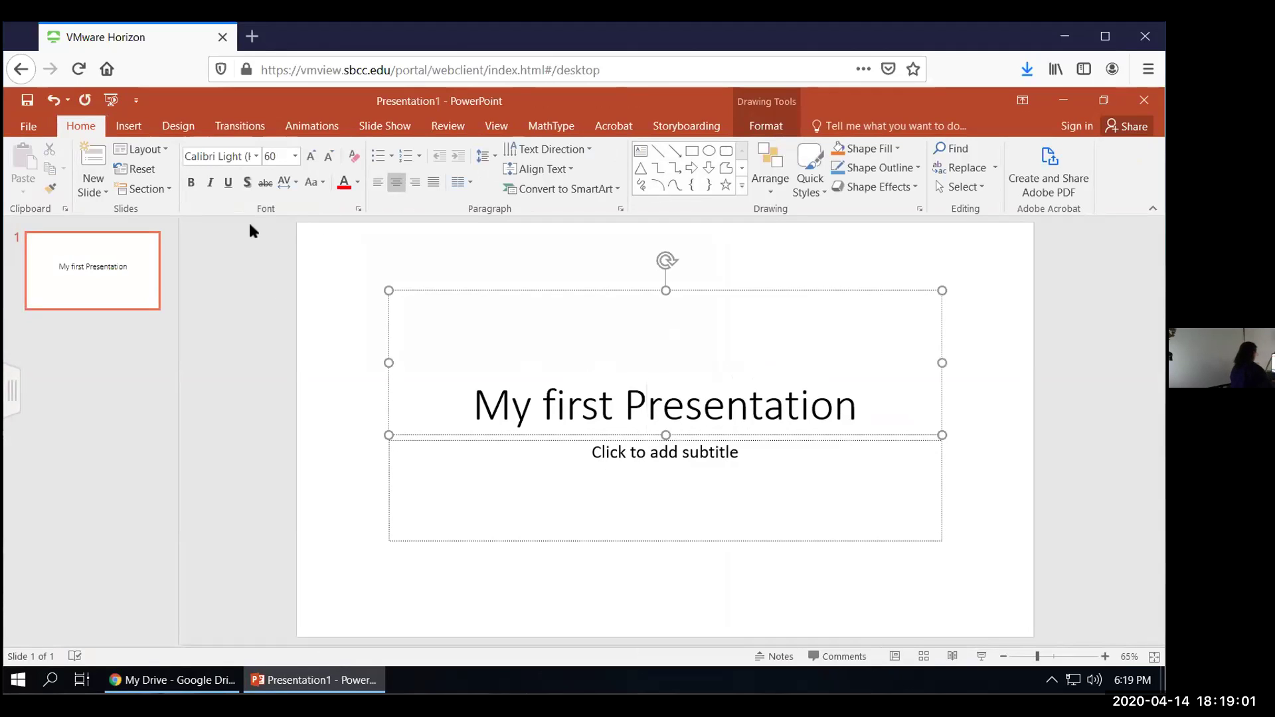
Step: Save the presentation as "My first Presentation" on the Student (S:) drive and close PowerPoint
{"action": "left_click", "coordinate": [30, 126]}
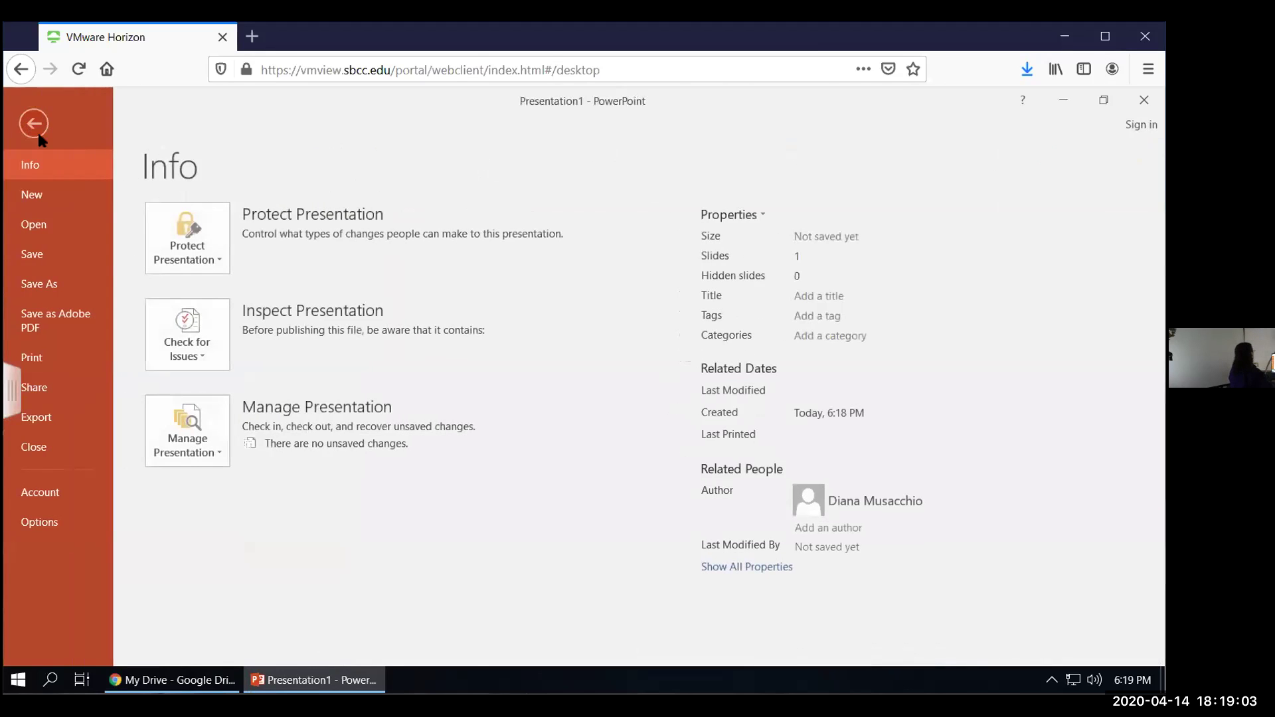
{"action": "left_click", "coordinate": [30, 255]}
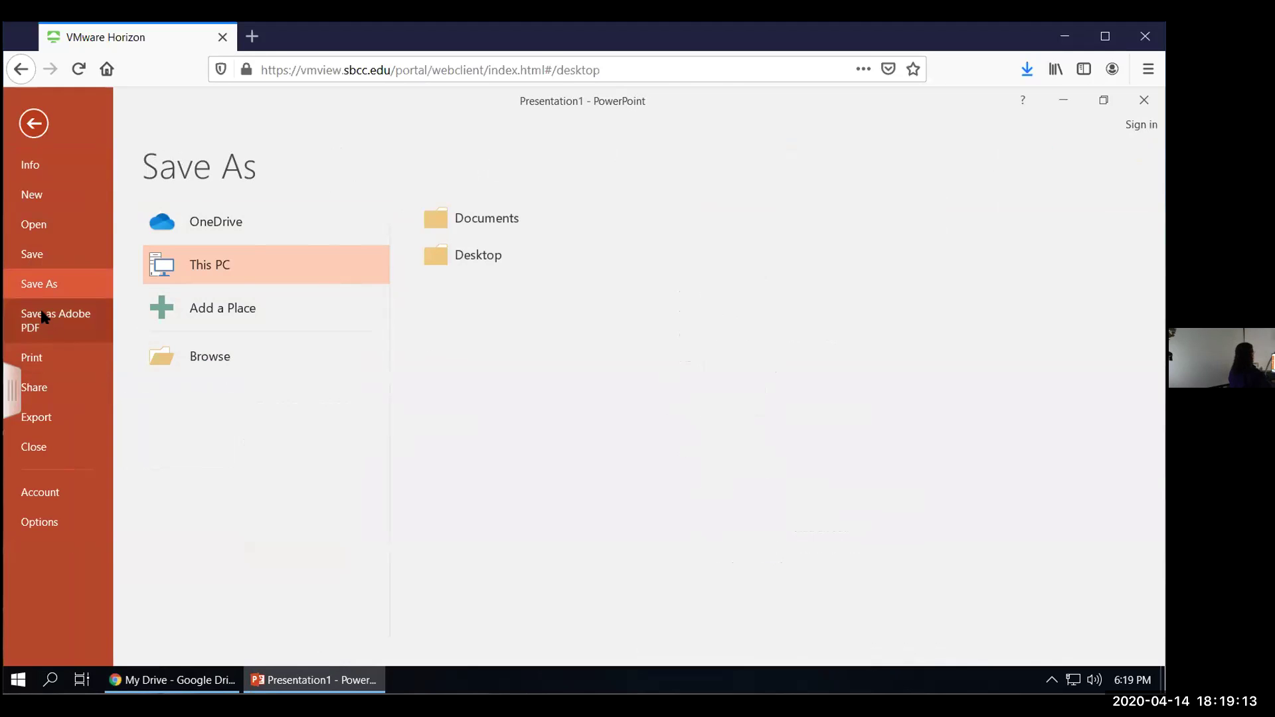
{"action": "left_click", "coordinate": [204, 357]}
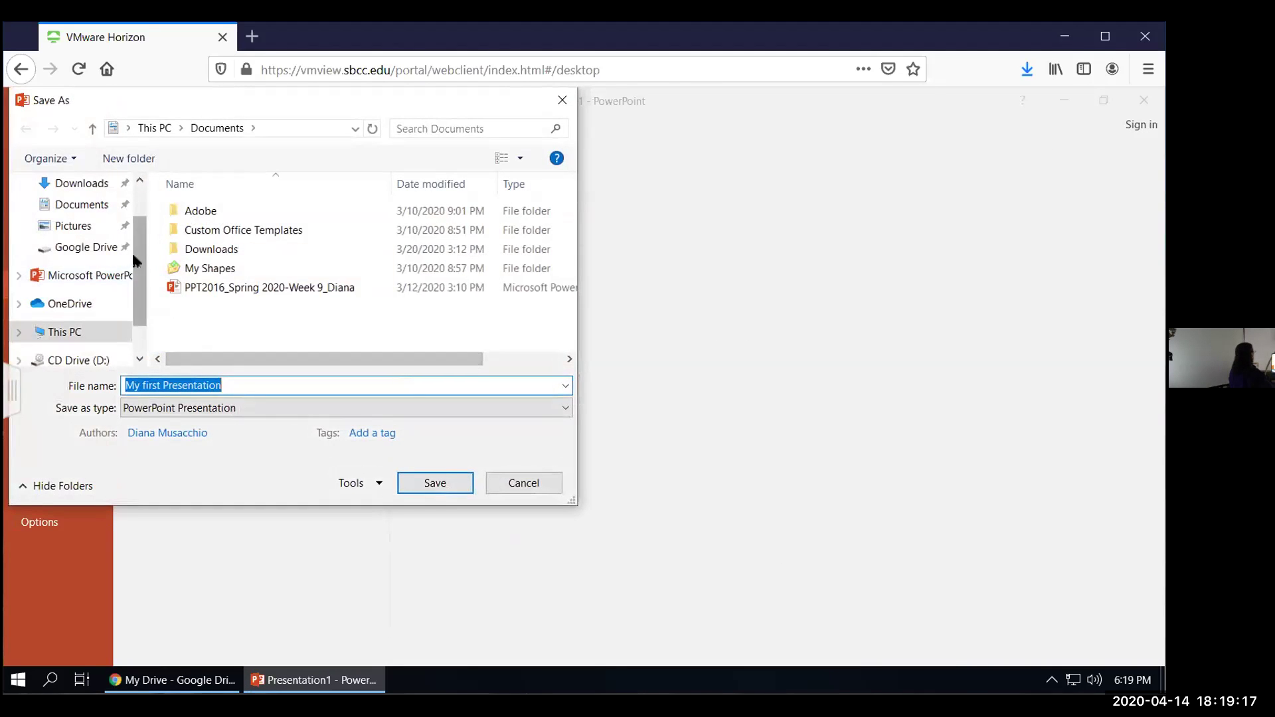
{"action": "scroll", "coordinate": [131, 266], "scroll_direction": "down", "scroll_amount": 1}
{"action": "left_click", "coordinate": [18, 288]}
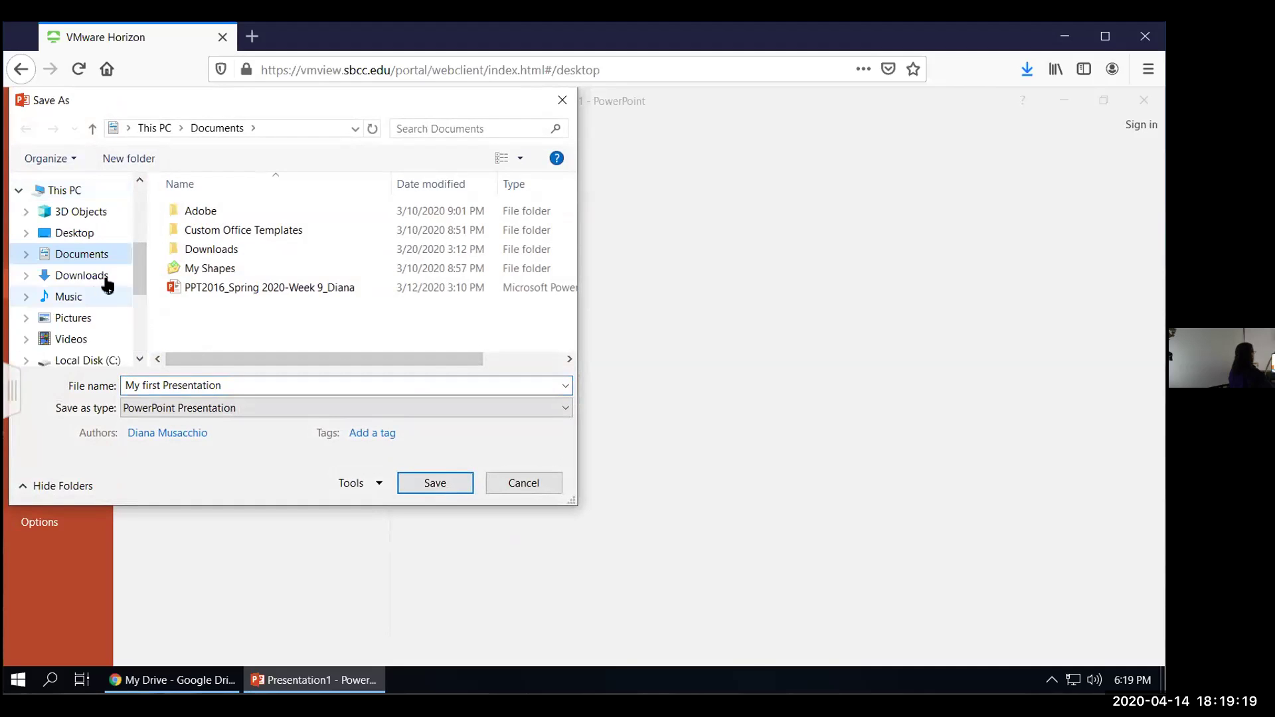
{"action": "left_click_drag", "start_coordinate": [139, 275], "coordinate": [140, 333]}
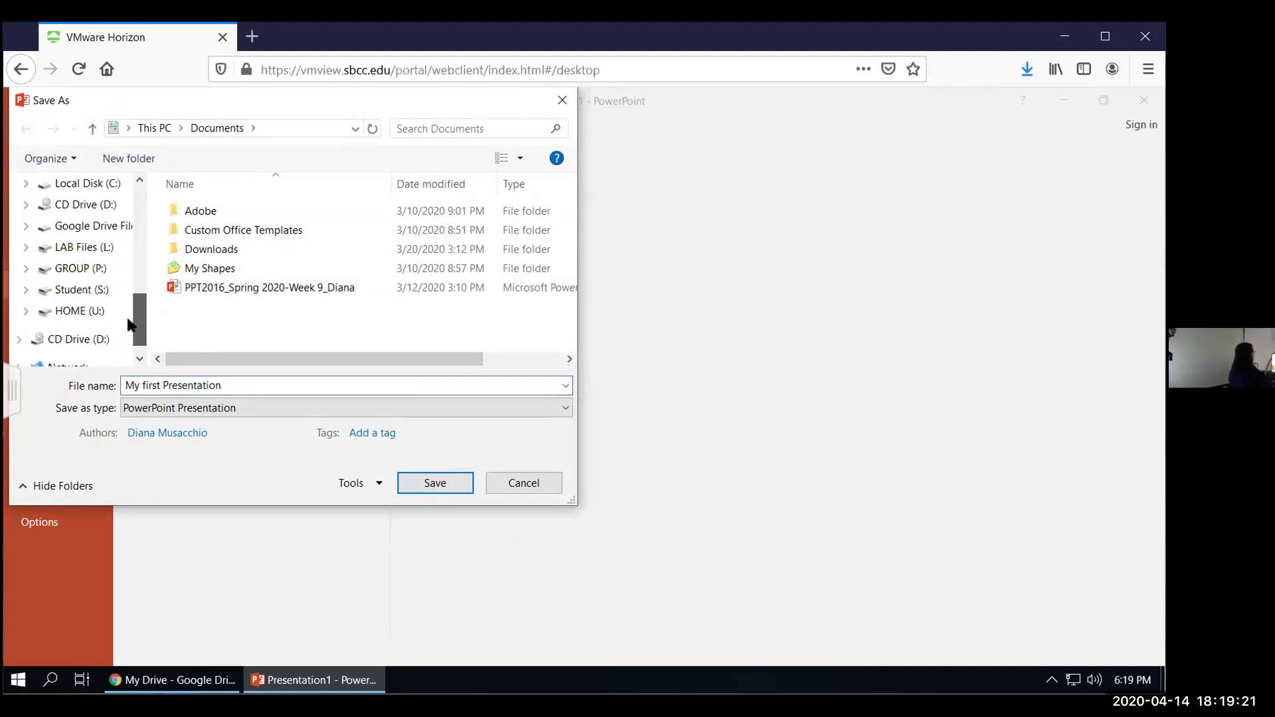
{"action": "left_click", "coordinate": [72, 271]}
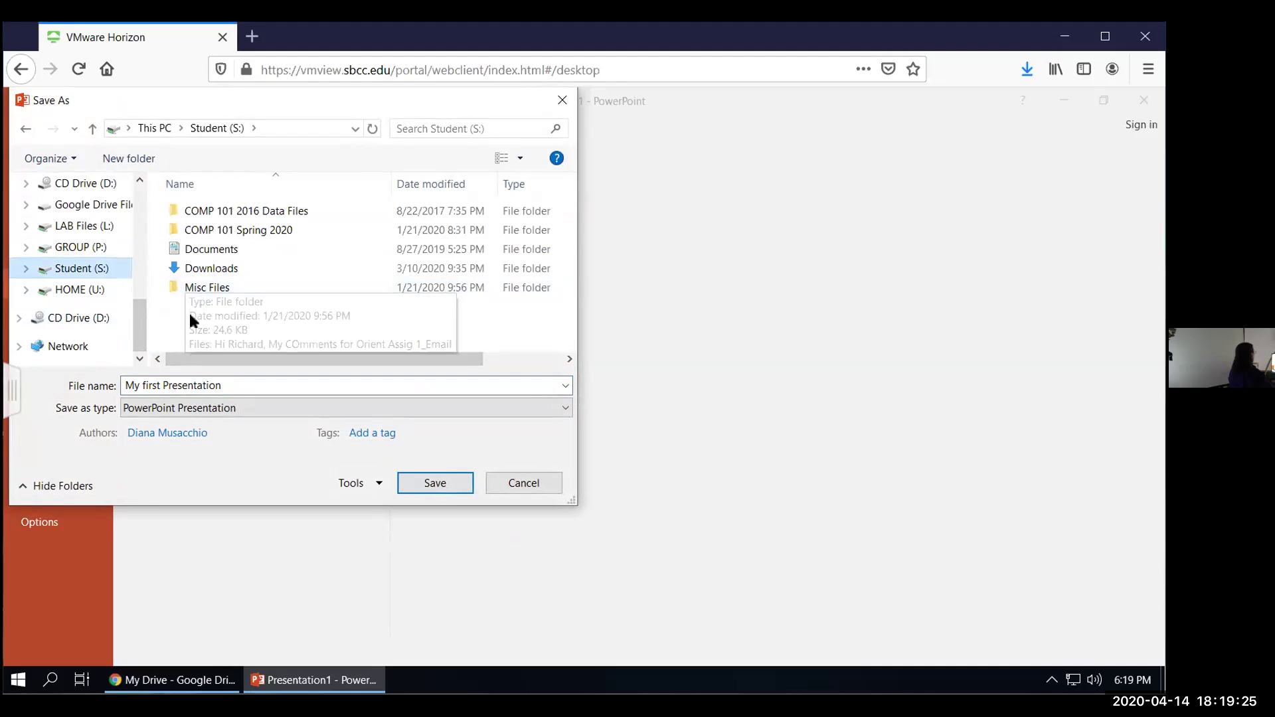
{"action": "left_click", "coordinate": [233, 385]}
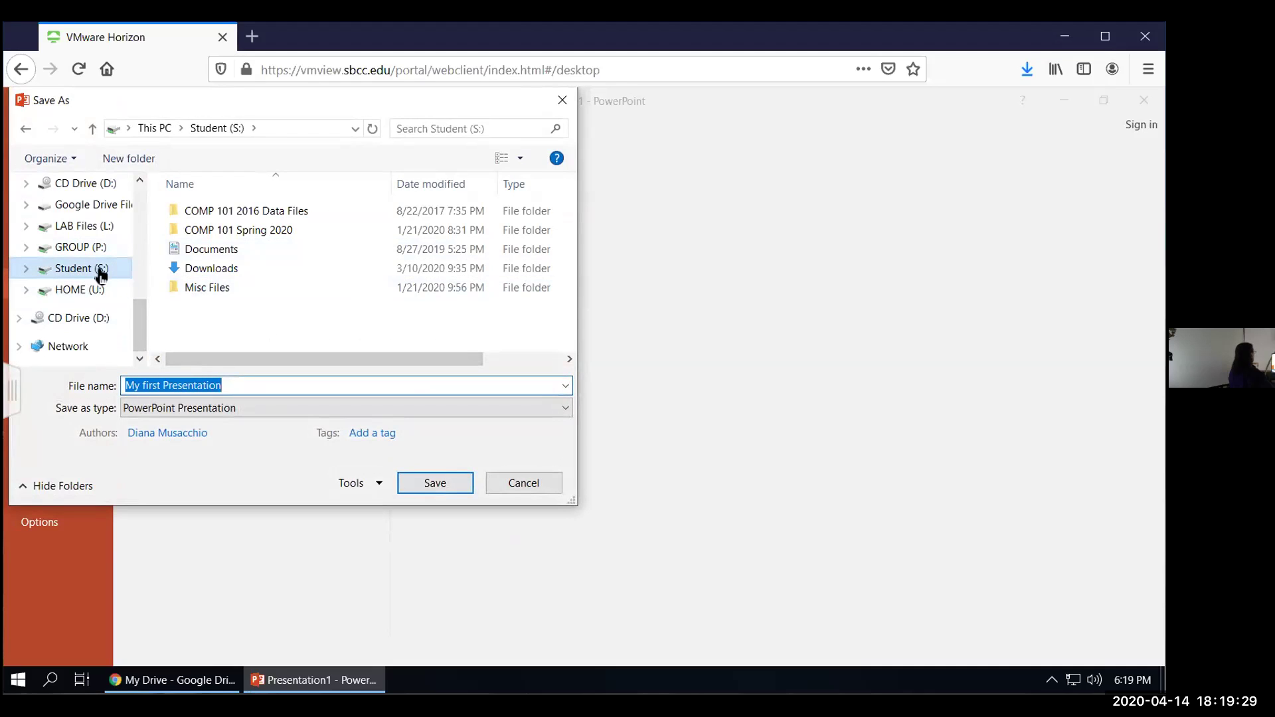
{"action": "left_click", "coordinate": [435, 483]}
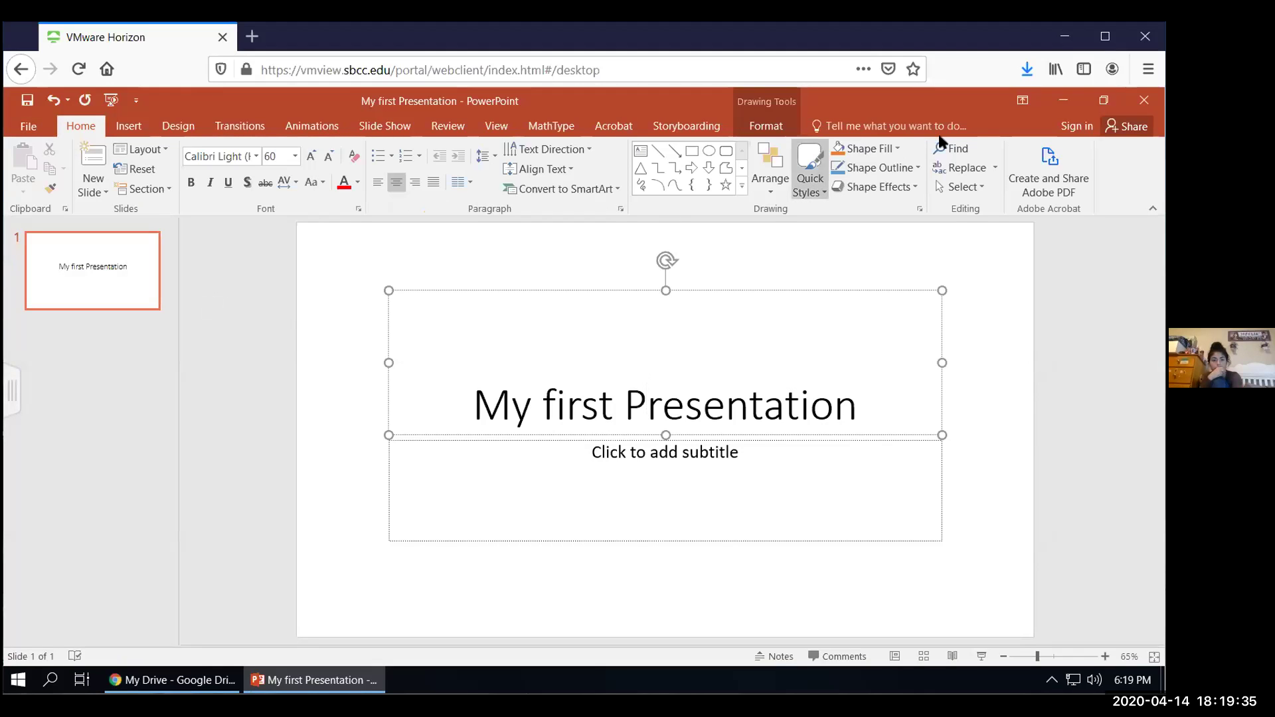
{"action": "left_click", "coordinate": [1142, 103]}
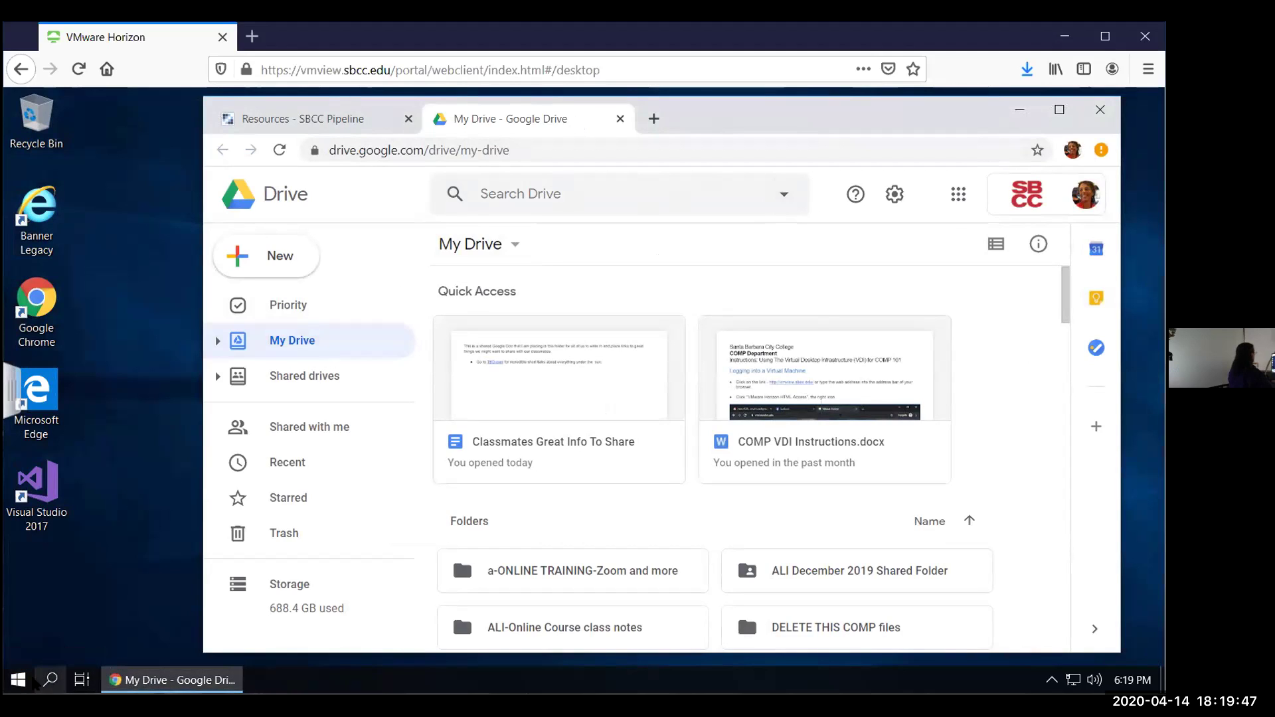
{"action": "left_click", "coordinate": [18, 667]}
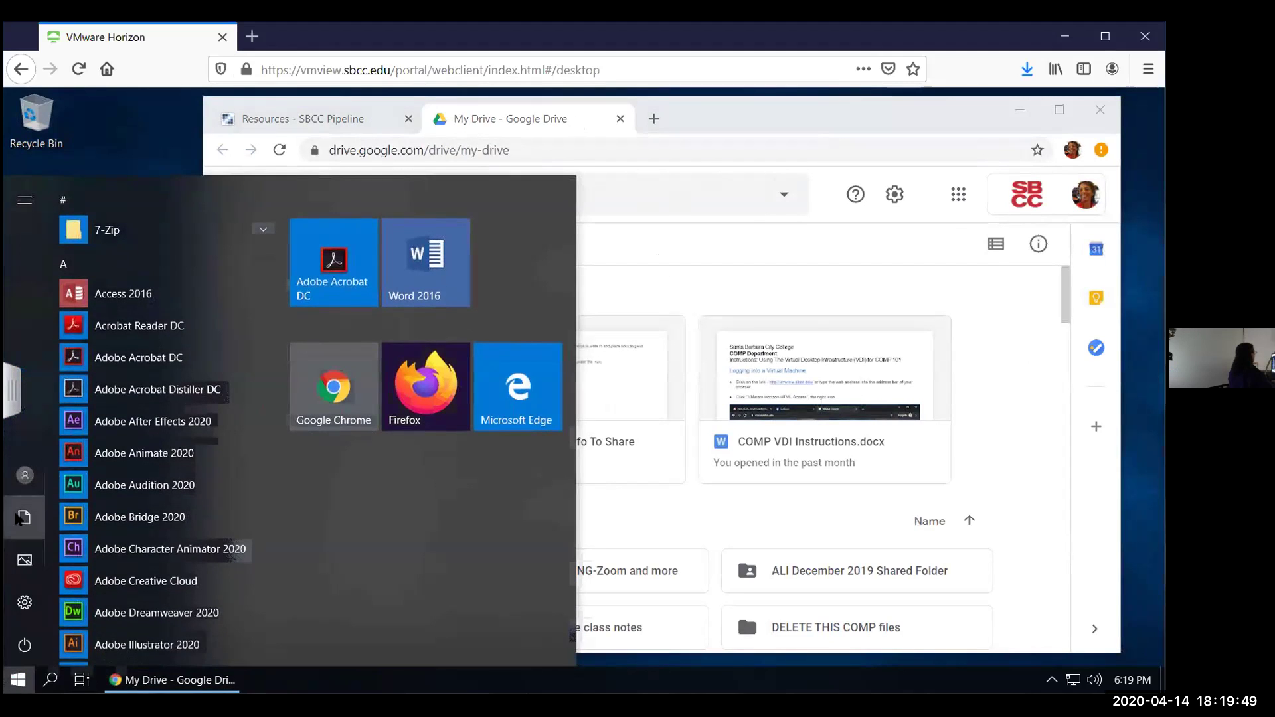
{"action": "left_click", "coordinate": [23, 518]}
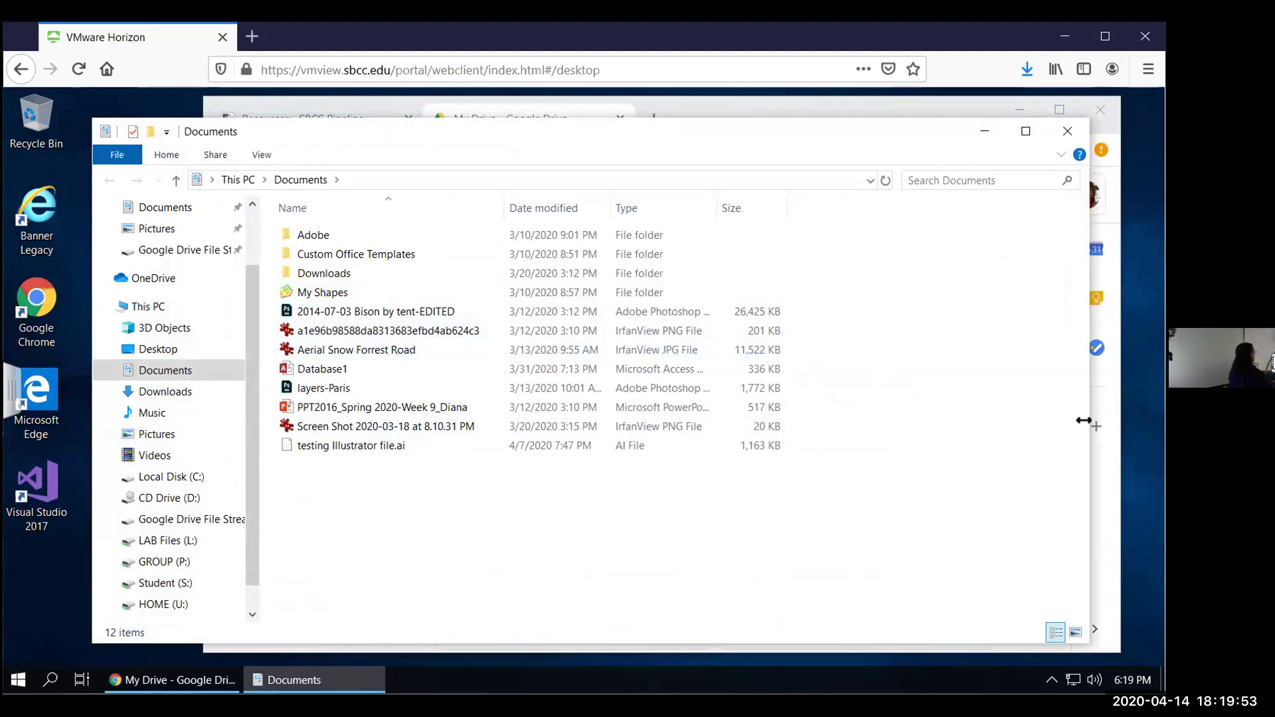
{"action": "left_click_drag", "start_coordinate": [1081, 423], "coordinate": [777, 423]}
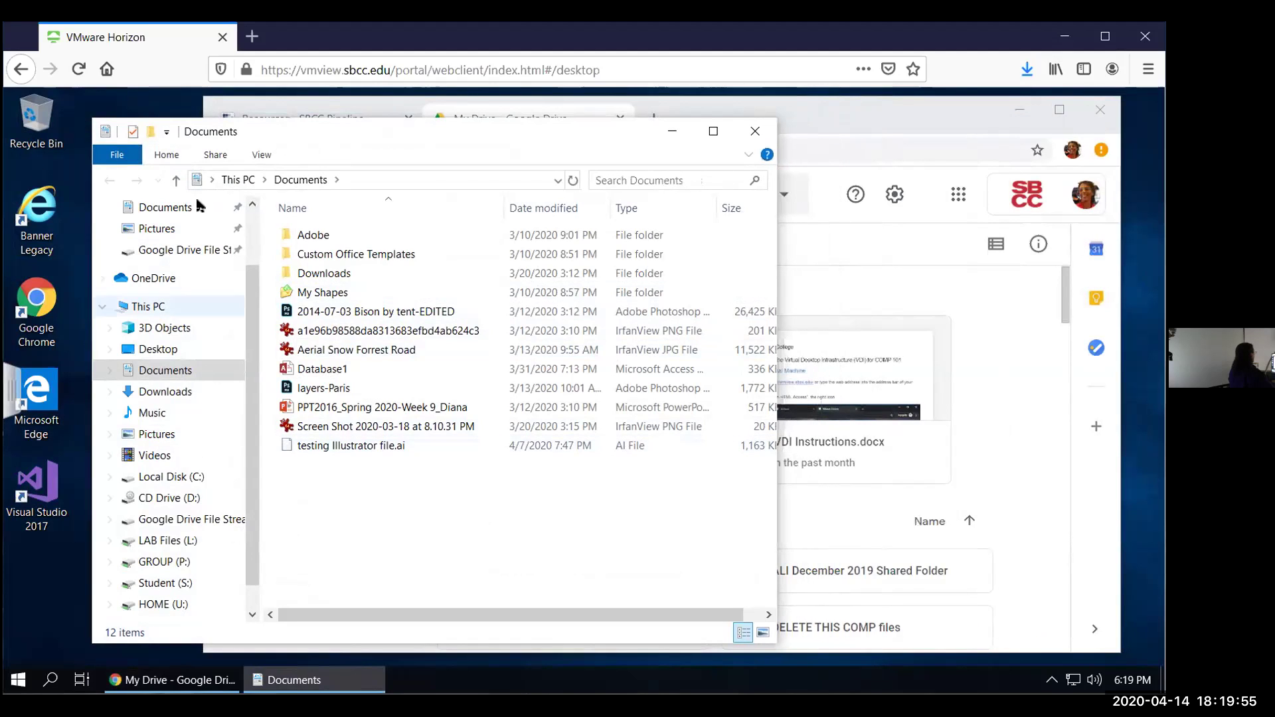
{"action": "left_click", "coordinate": [755, 131]}
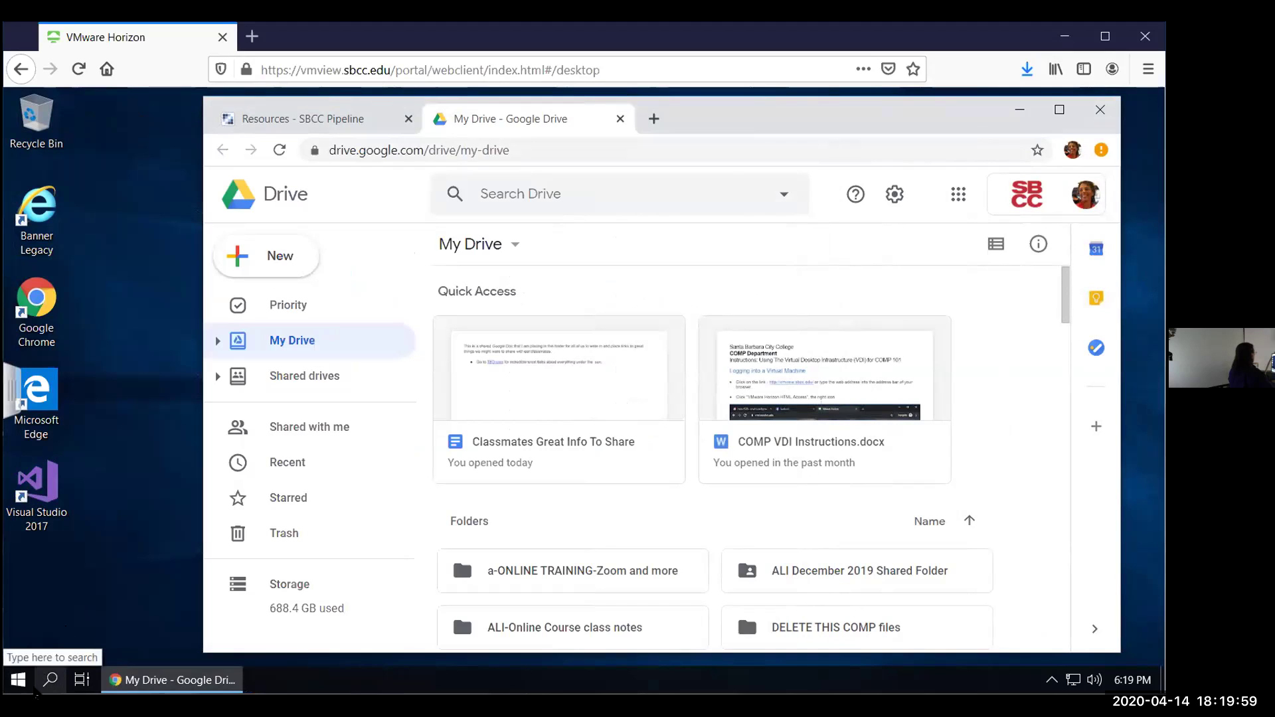
Step: Open the Documents folder in File Explorer, shift its window slightly, and go to the Student (S:) drive
{"action": "left_click", "coordinate": [18, 681]}
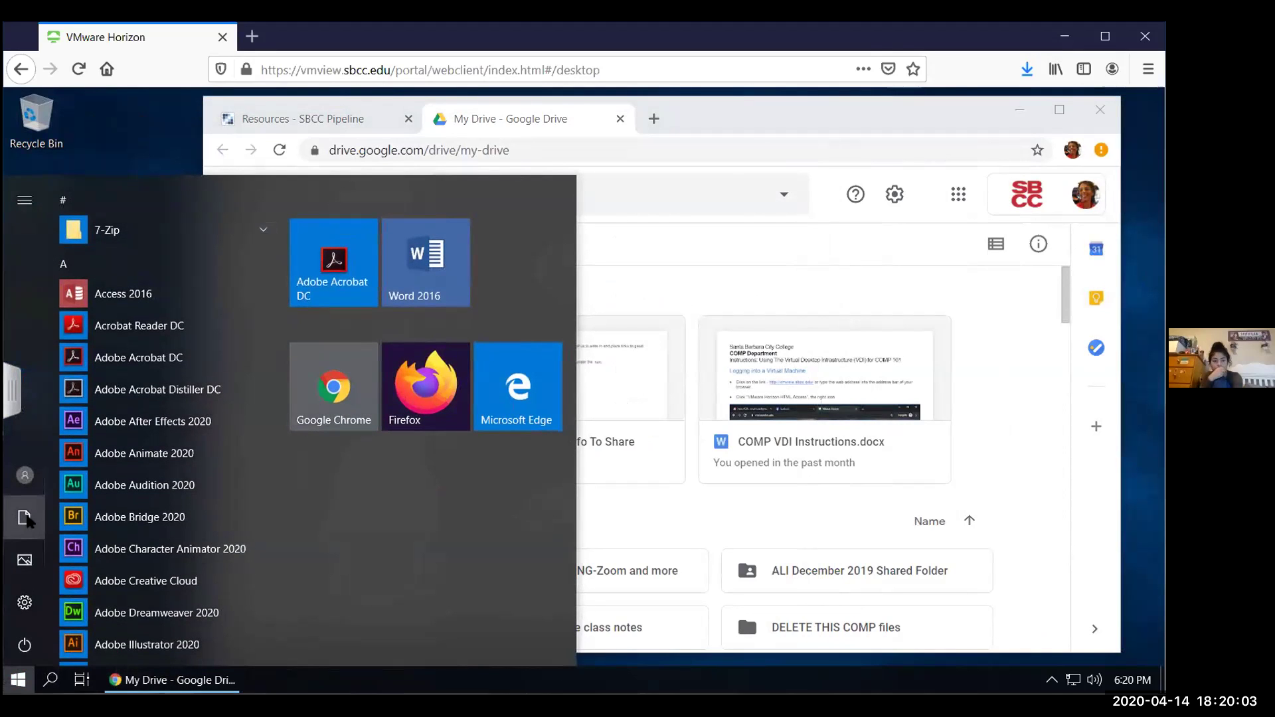
{"action": "left_click", "coordinate": [23, 518]}
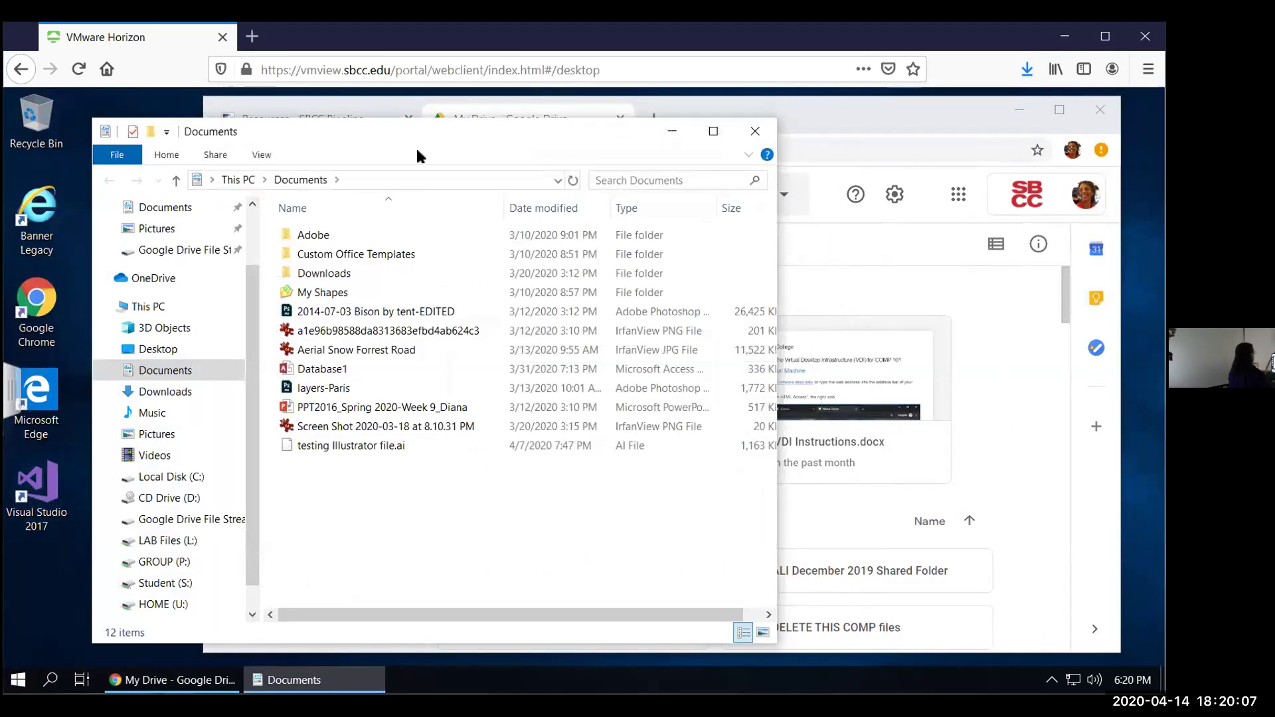
{"action": "left_click_drag", "start_coordinate": [427, 143], "coordinate": [382, 148]}
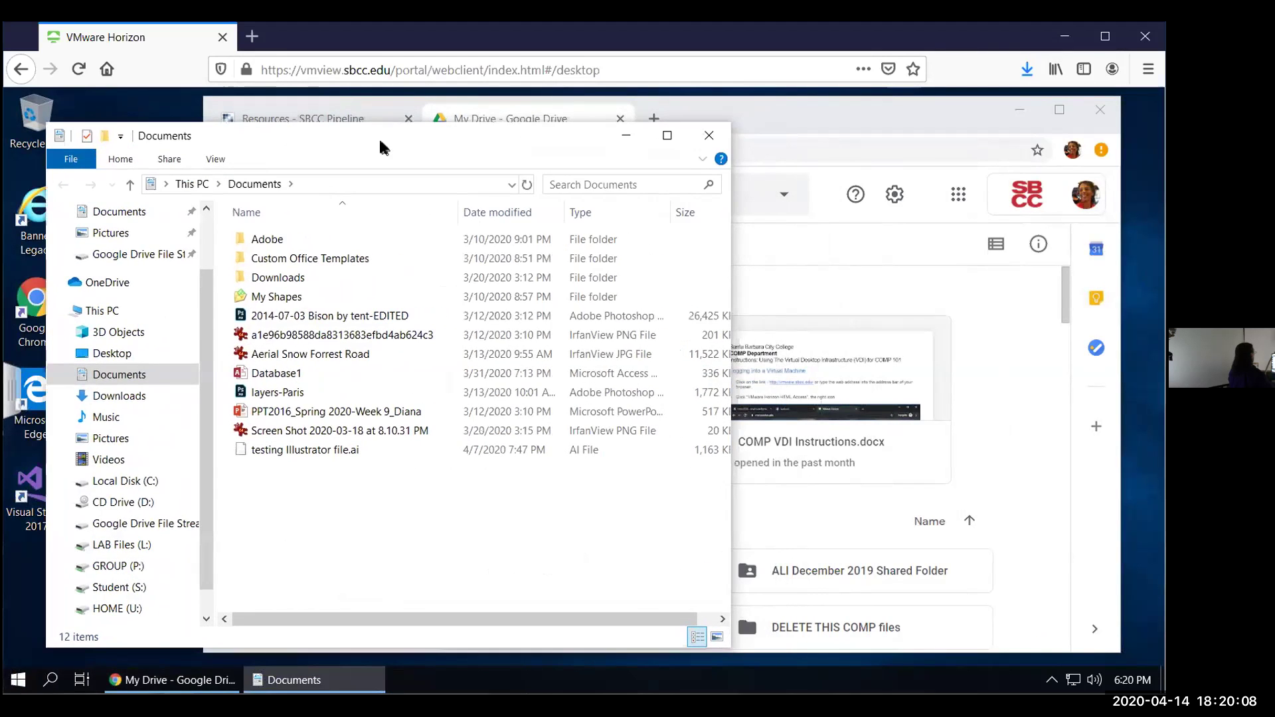
{"action": "left_click", "coordinate": [122, 587]}
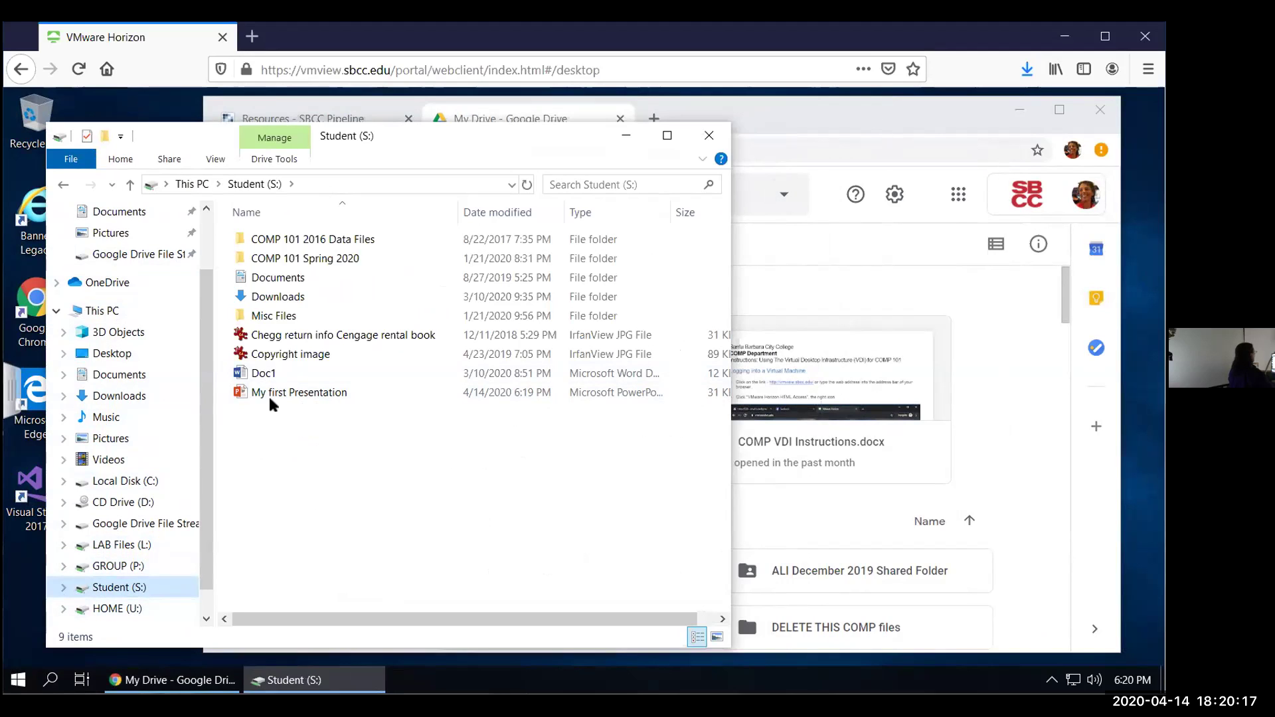
Step: Switch to My Drive in Google Drive and examine the options offered for empty space and for the Classmates Great Info To Share document
{"action": "left_click", "coordinate": [843, 126]}
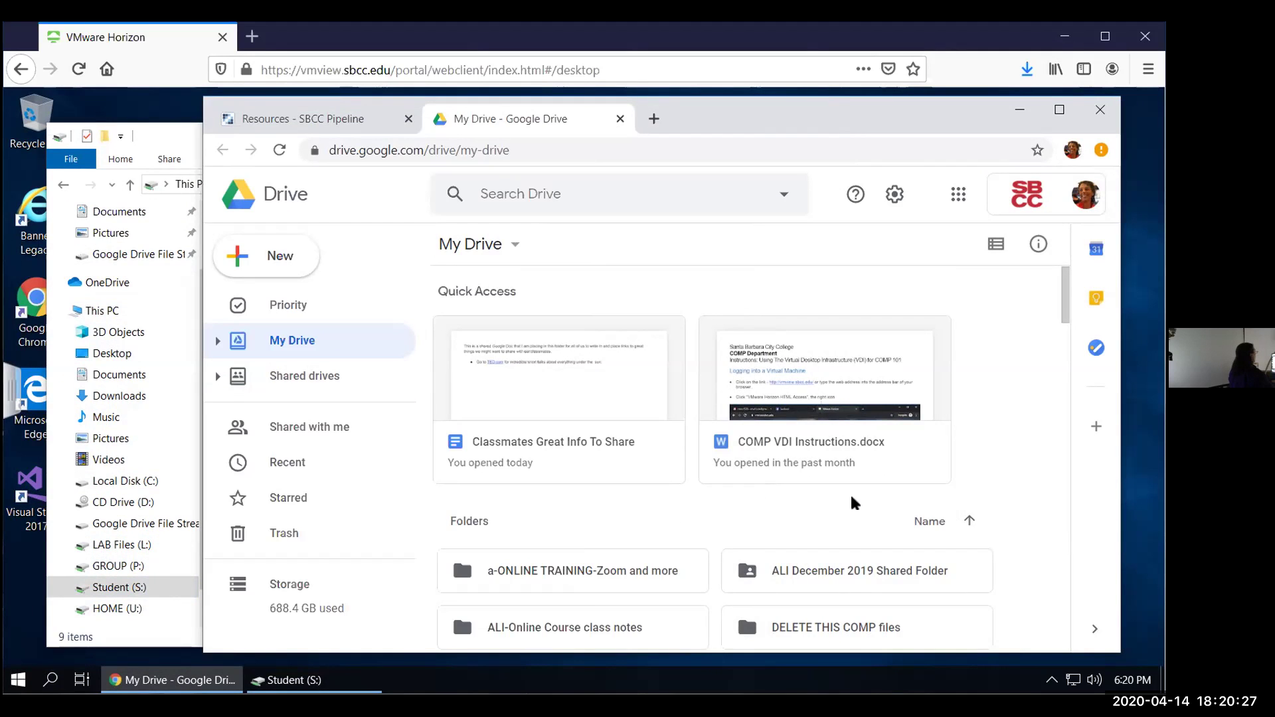
{"action": "scroll", "coordinate": [854, 503], "scroll_direction": "down", "scroll_amount": 3}
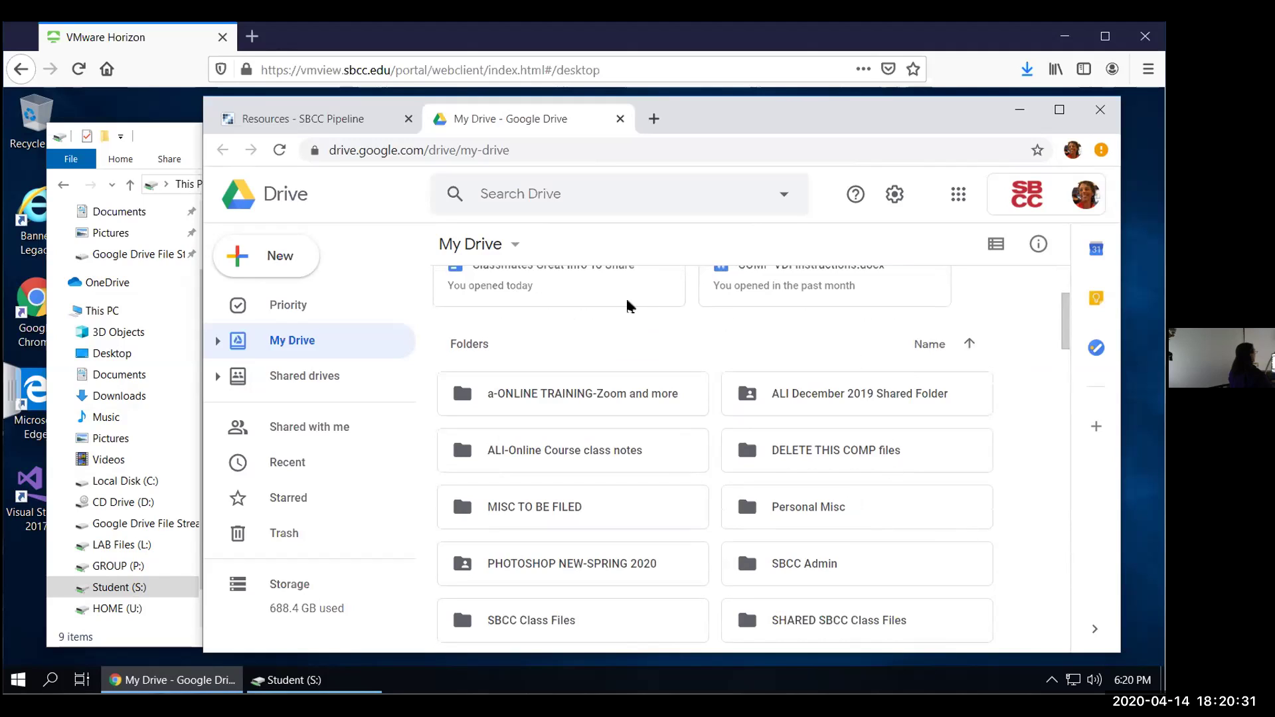
{"action": "right_click", "coordinate": [675, 337]}
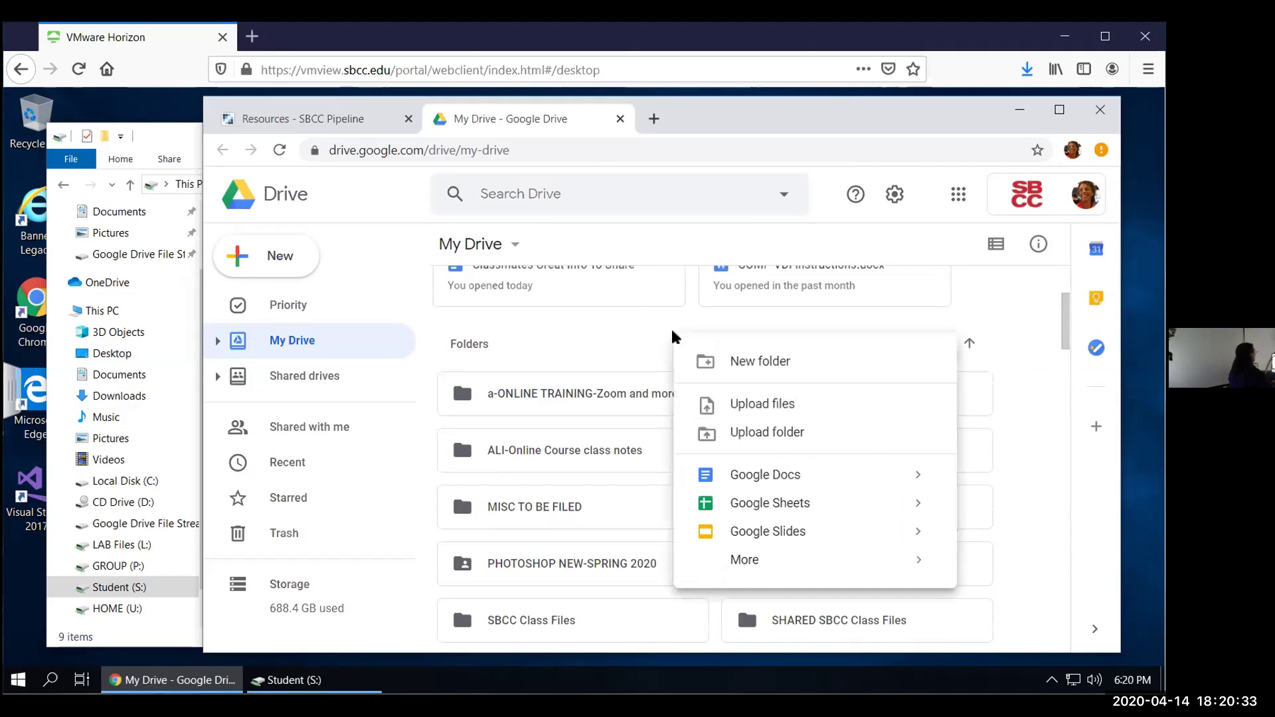
{"action": "left_click", "coordinate": [637, 340]}
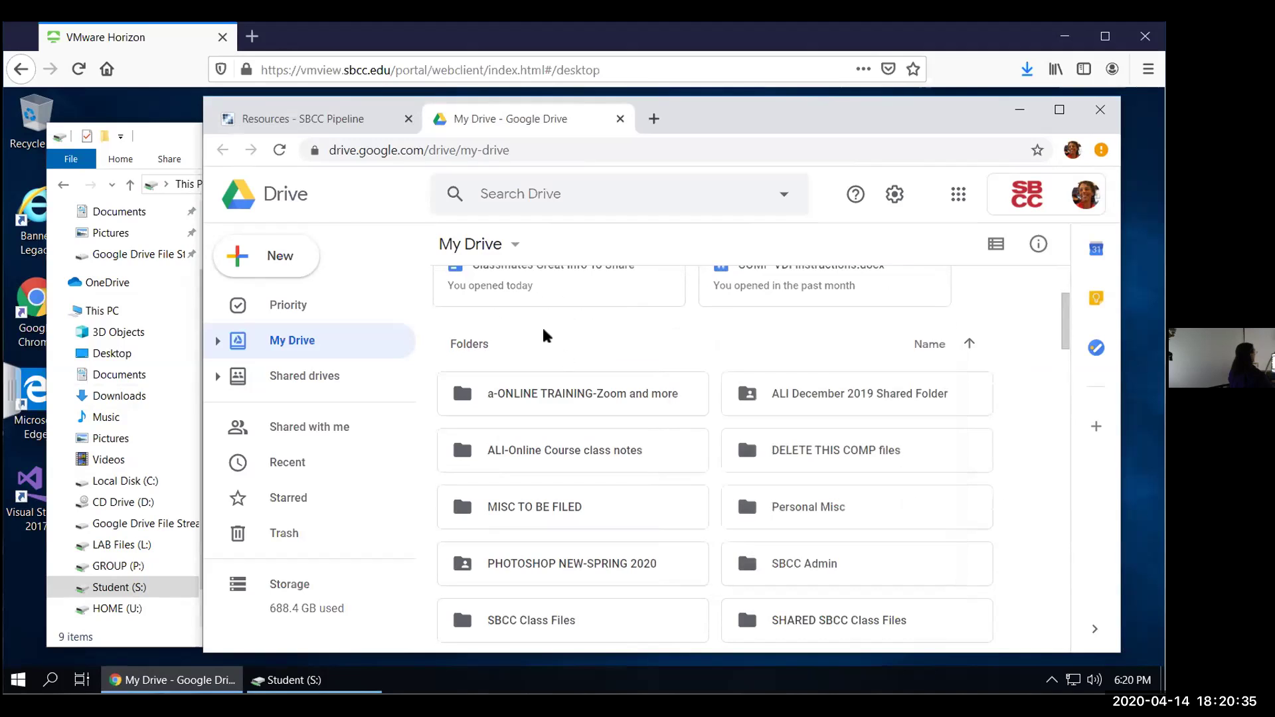
{"action": "scroll", "coordinate": [642, 347], "scroll_direction": "up", "scroll_amount": 1}
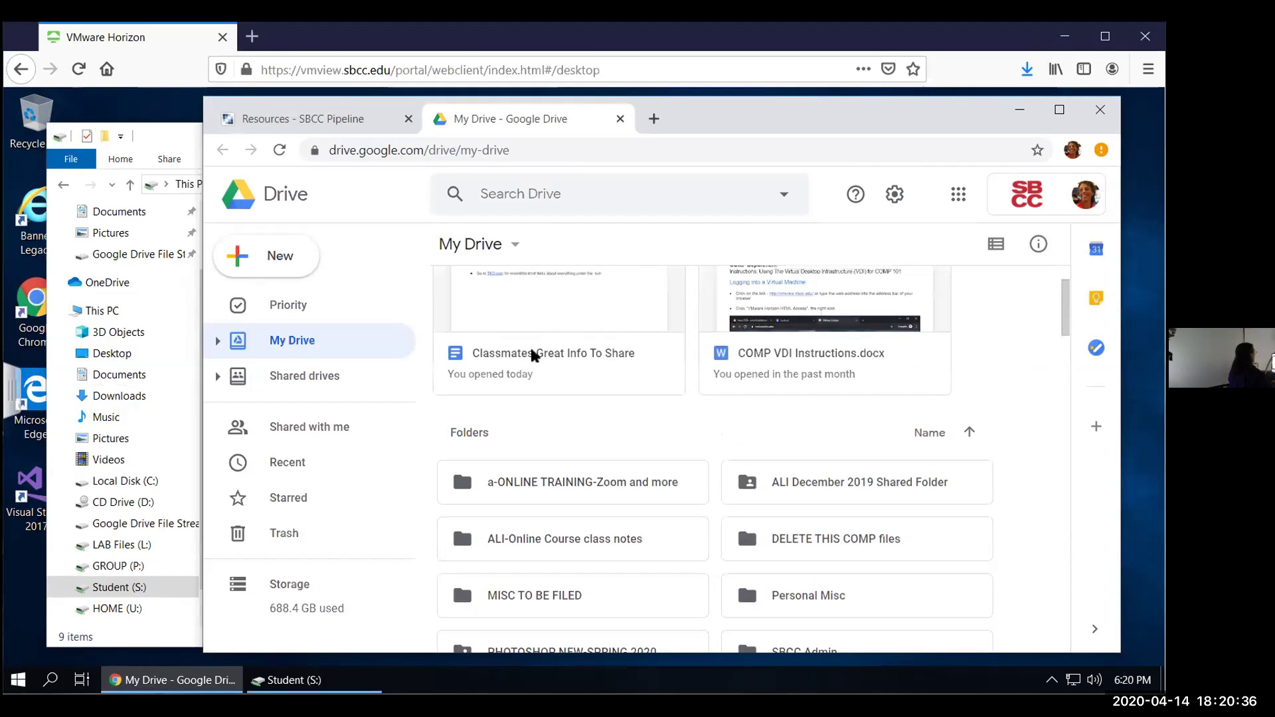
{"action": "right_click", "coordinate": [576, 353]}
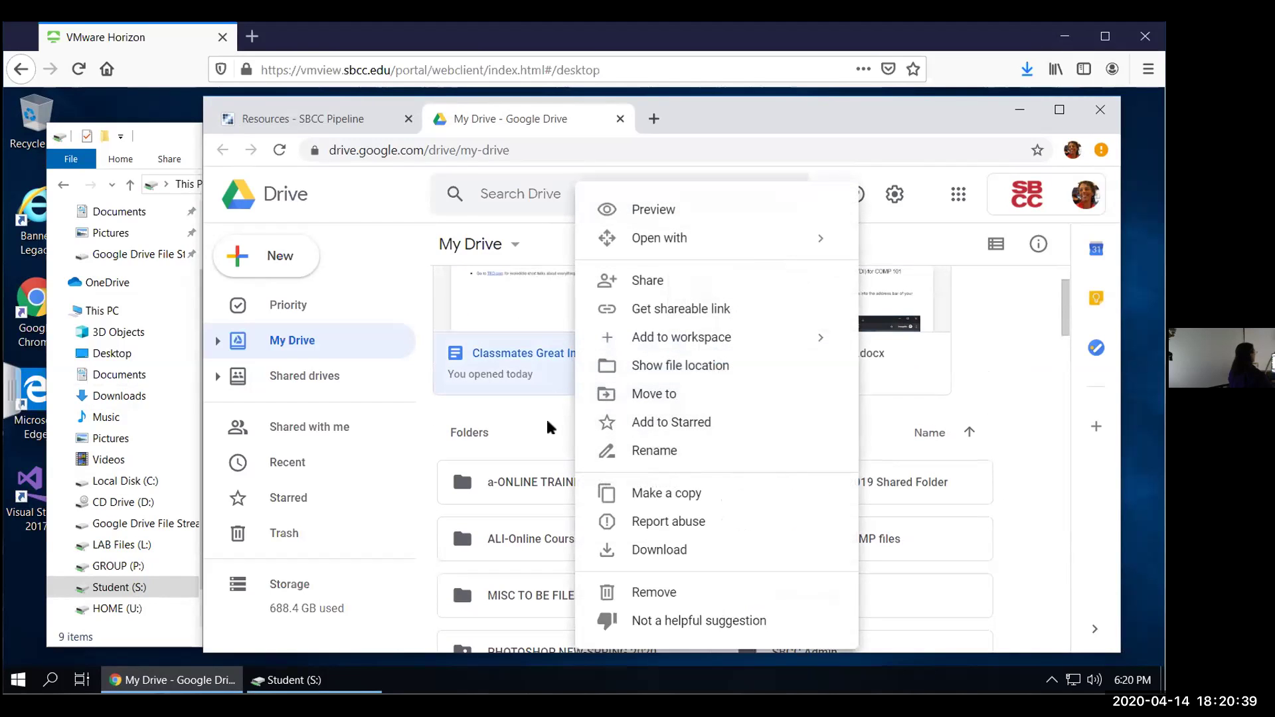
{"action": "scroll", "coordinate": [617, 429], "scroll_direction": "up", "scroll_amount": 1}
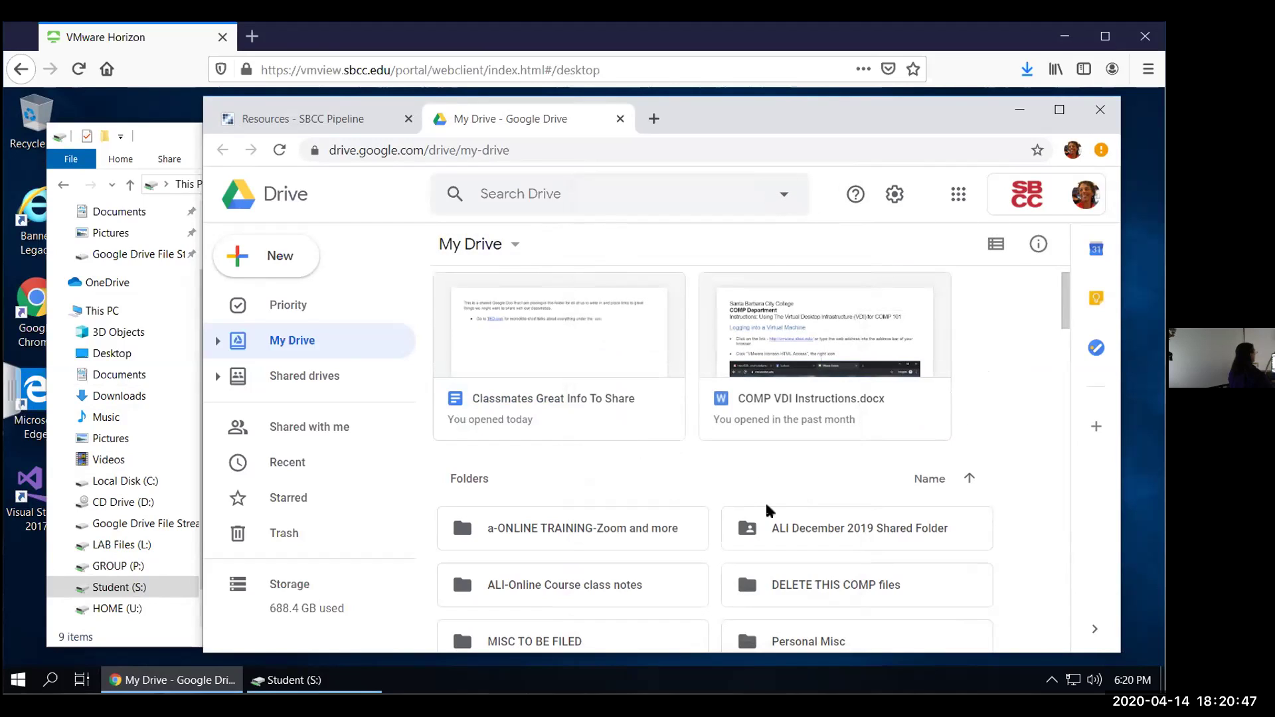
Step: Upload the file "My first Presentation" from the Student (S:) drive to My Drive in Google Drive
{"action": "right_click", "coordinate": [659, 457]}
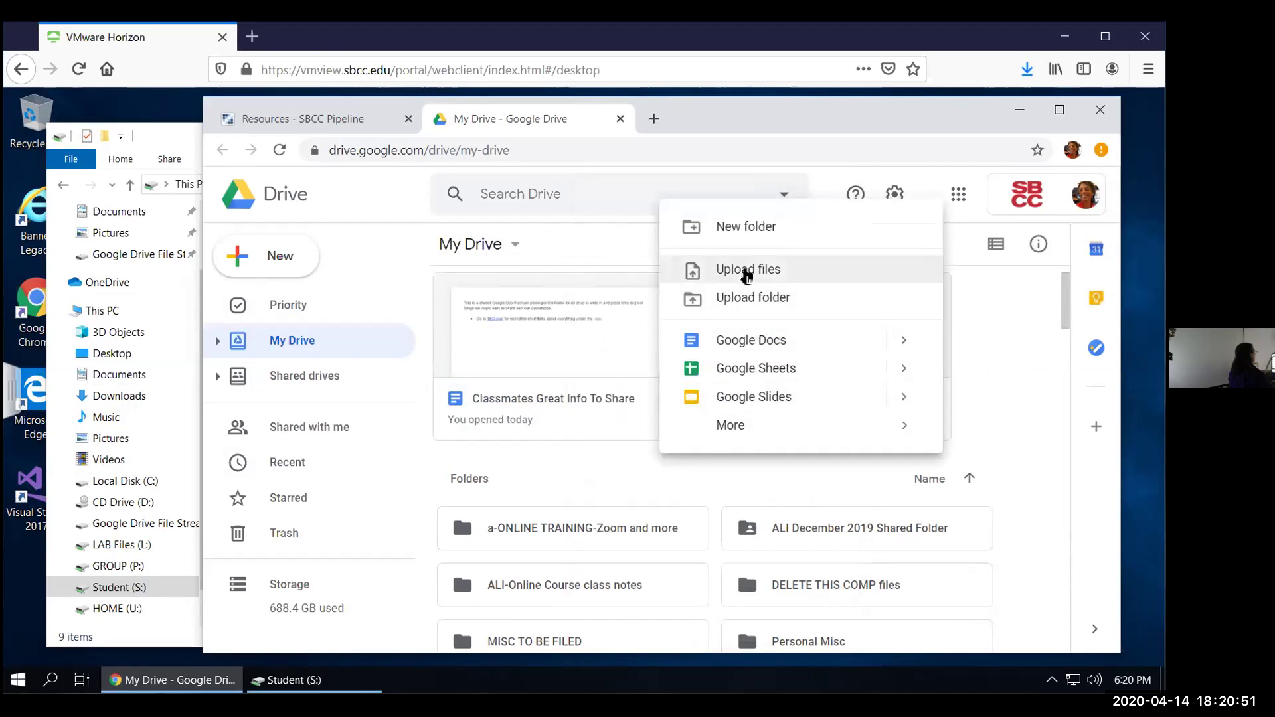
{"action": "left_click", "coordinate": [747, 274]}
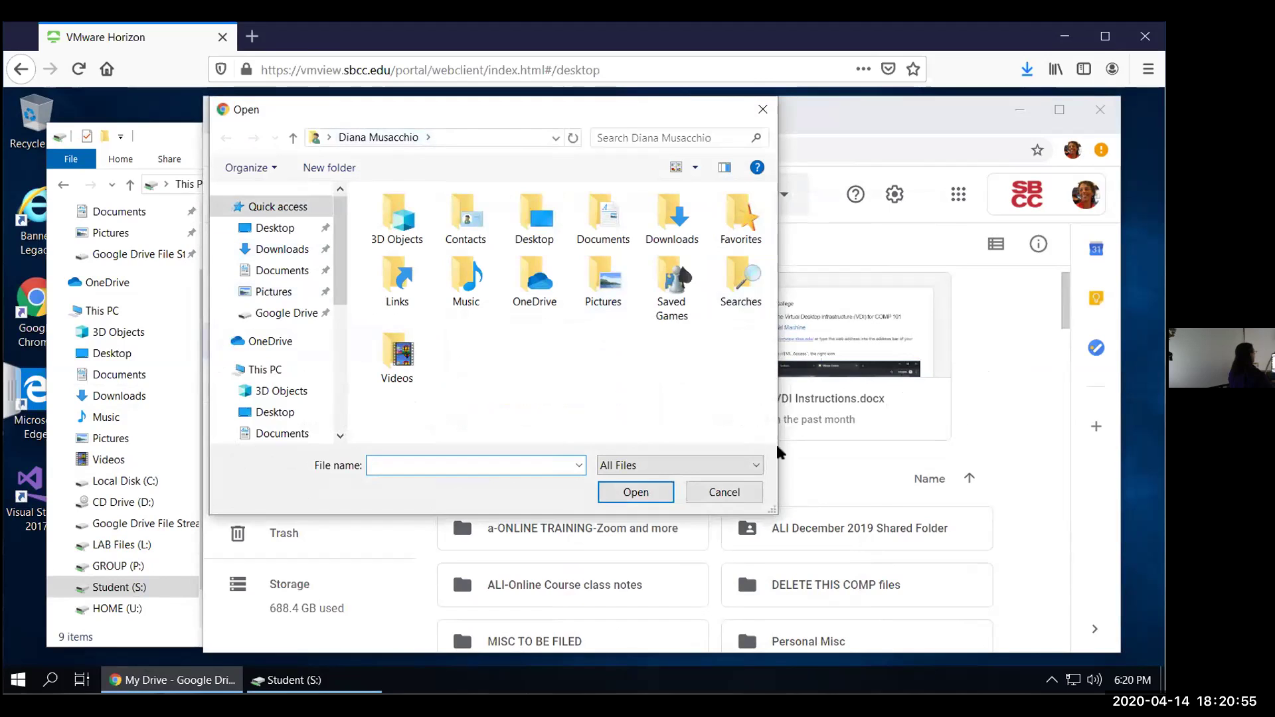
{"action": "left_click_drag", "start_coordinate": [589, 118], "coordinate": [701, 126]}
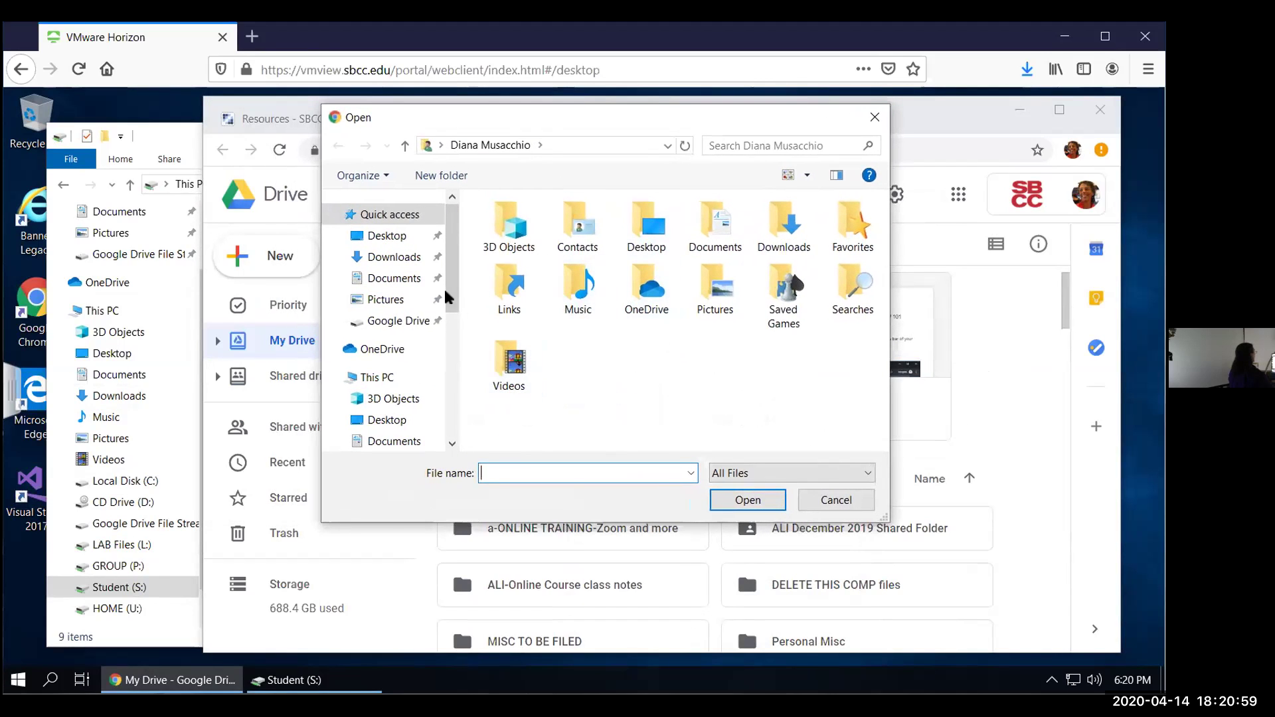
{"action": "left_click_drag", "start_coordinate": [450, 292], "coordinate": [450, 413]}
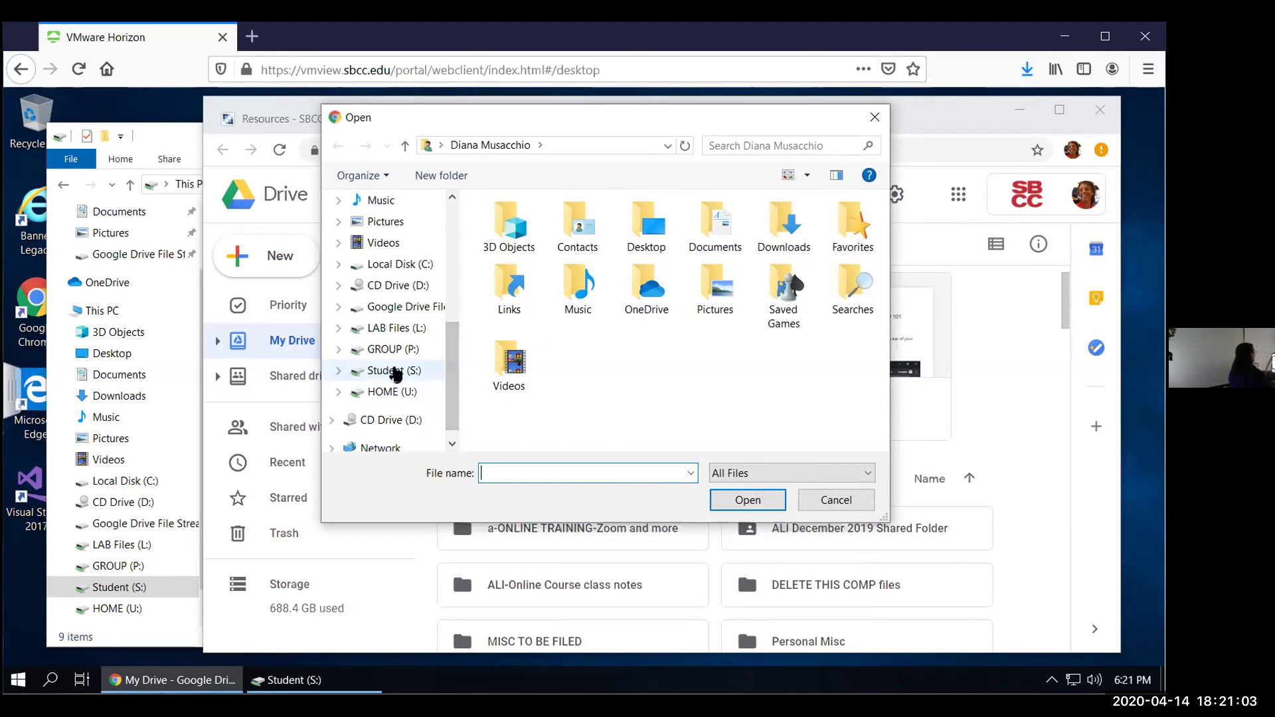
{"action": "left_click", "coordinate": [396, 372]}
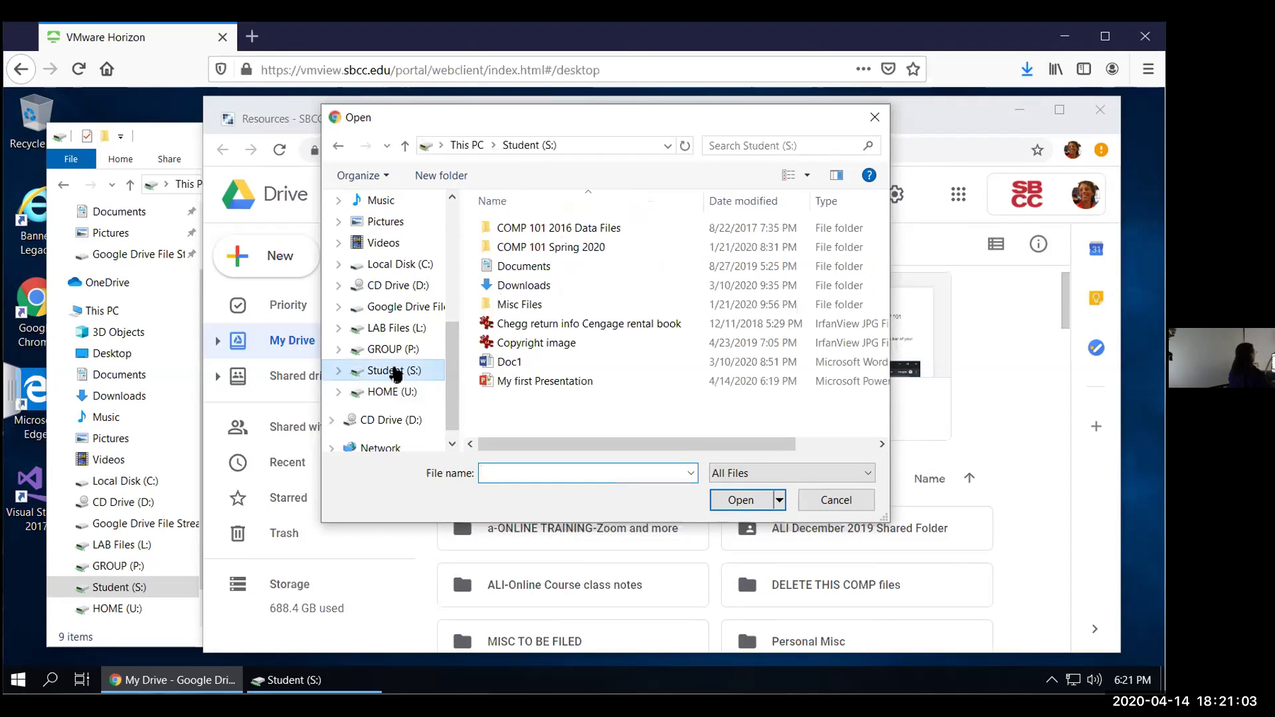
{"action": "left_click", "coordinate": [540, 384]}
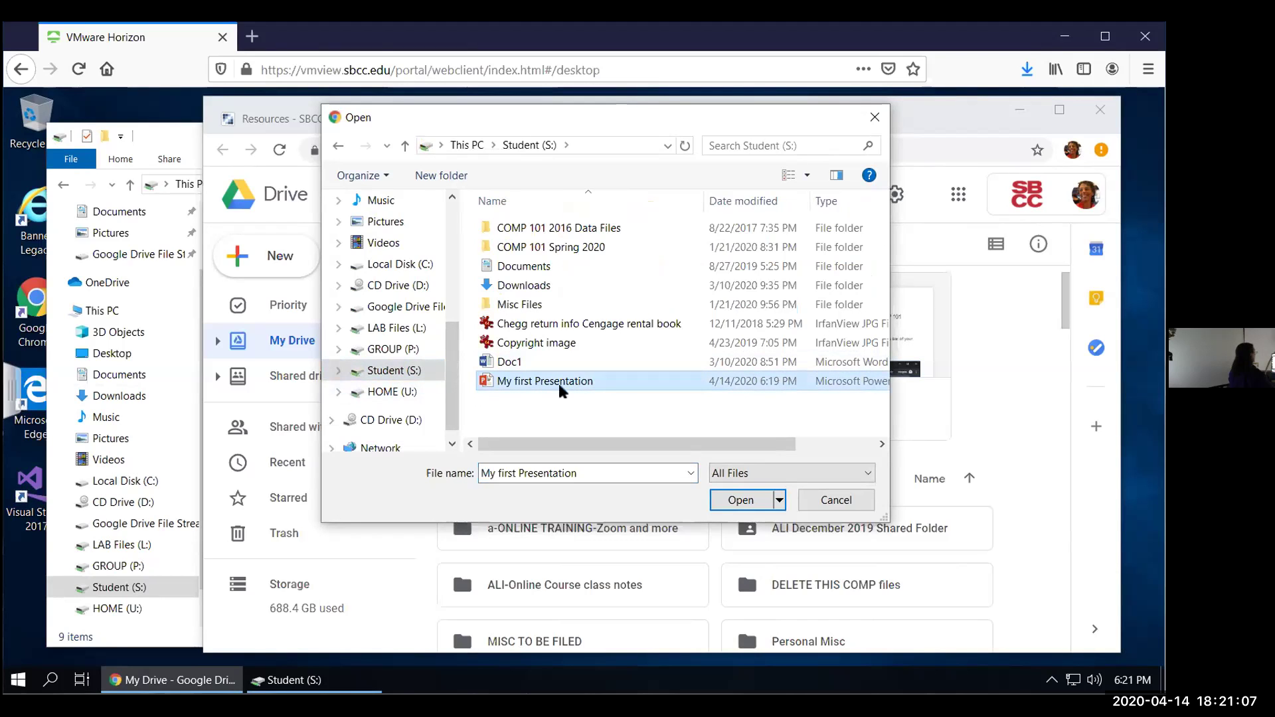
{"action": "left_click", "coordinate": [744, 502]}
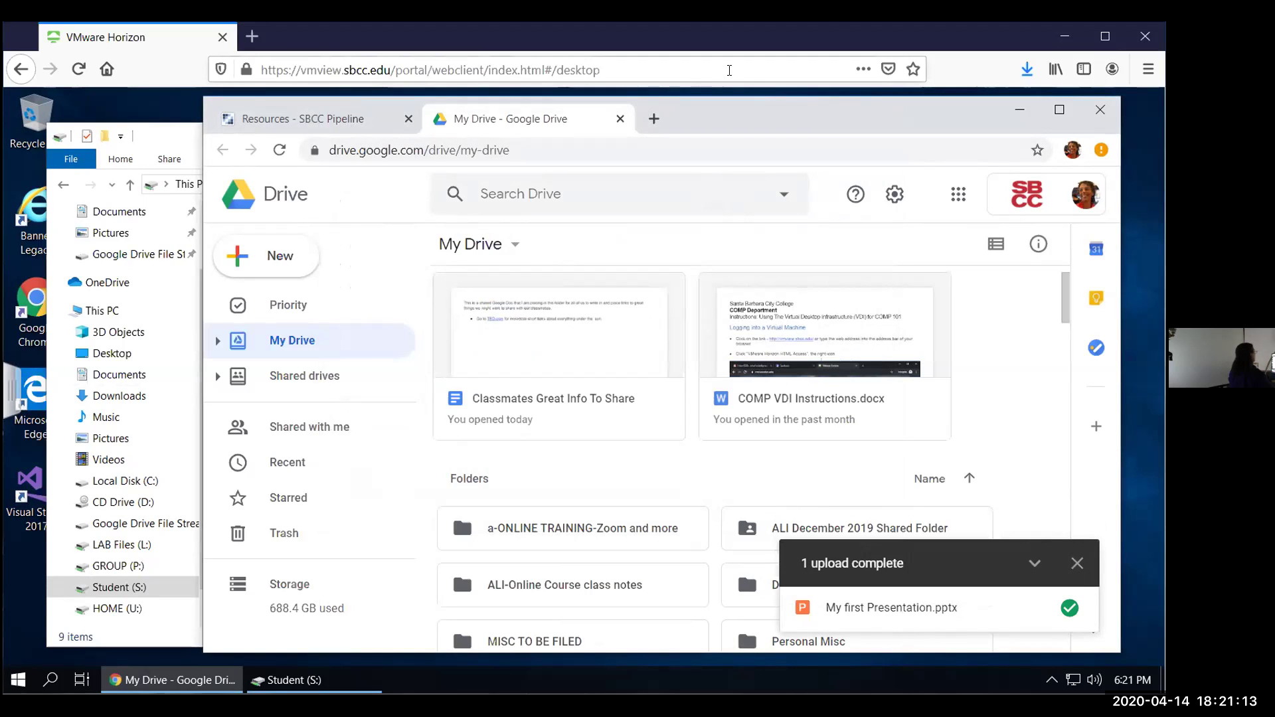
Step: Upload Doc1 from the File Explorer window of the Student (S:) drive directly into My Drive
{"action": "left_click", "coordinate": [161, 141]}
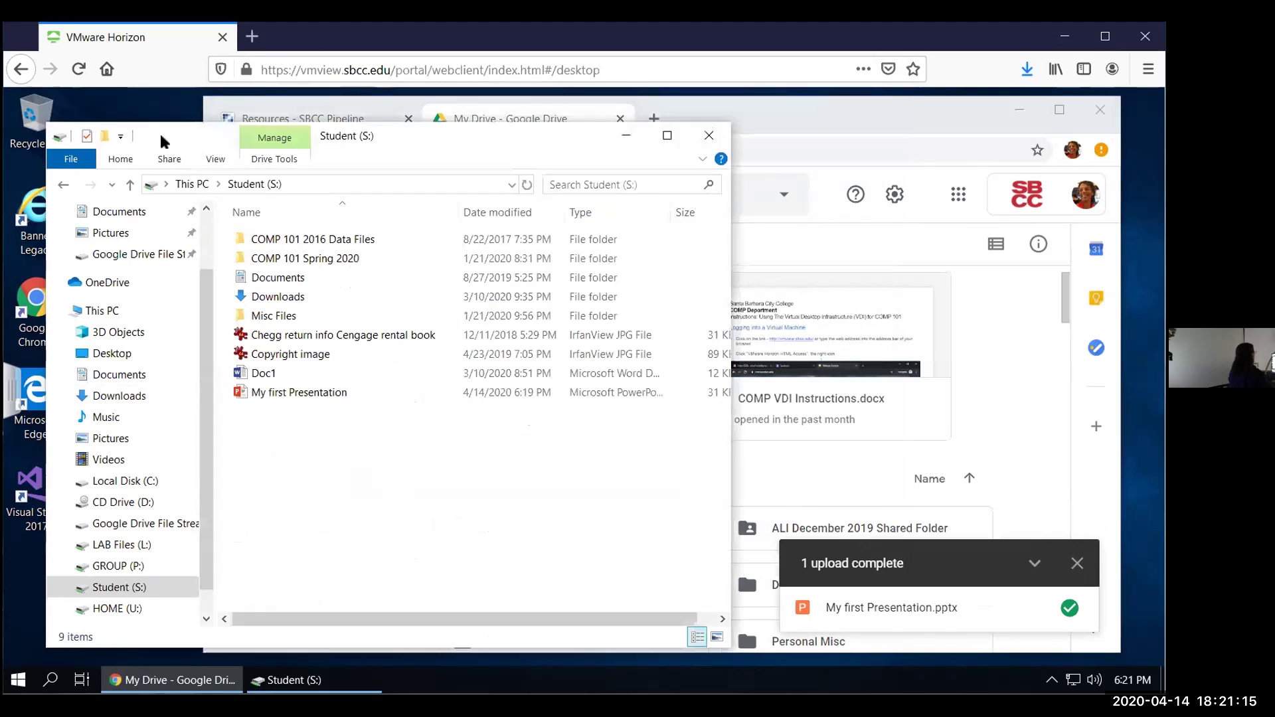
{"action": "left_click_drag", "start_coordinate": [161, 141], "coordinate": [141, 136]}
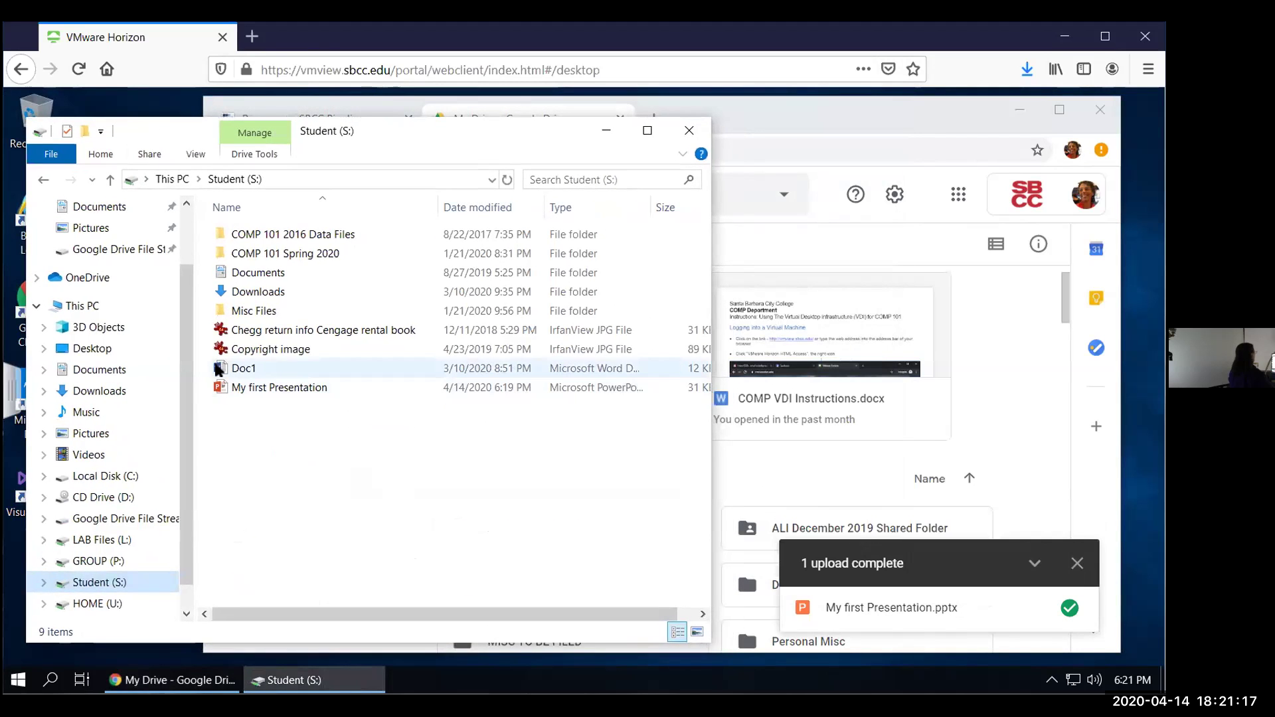
{"action": "left_click", "coordinate": [239, 369]}
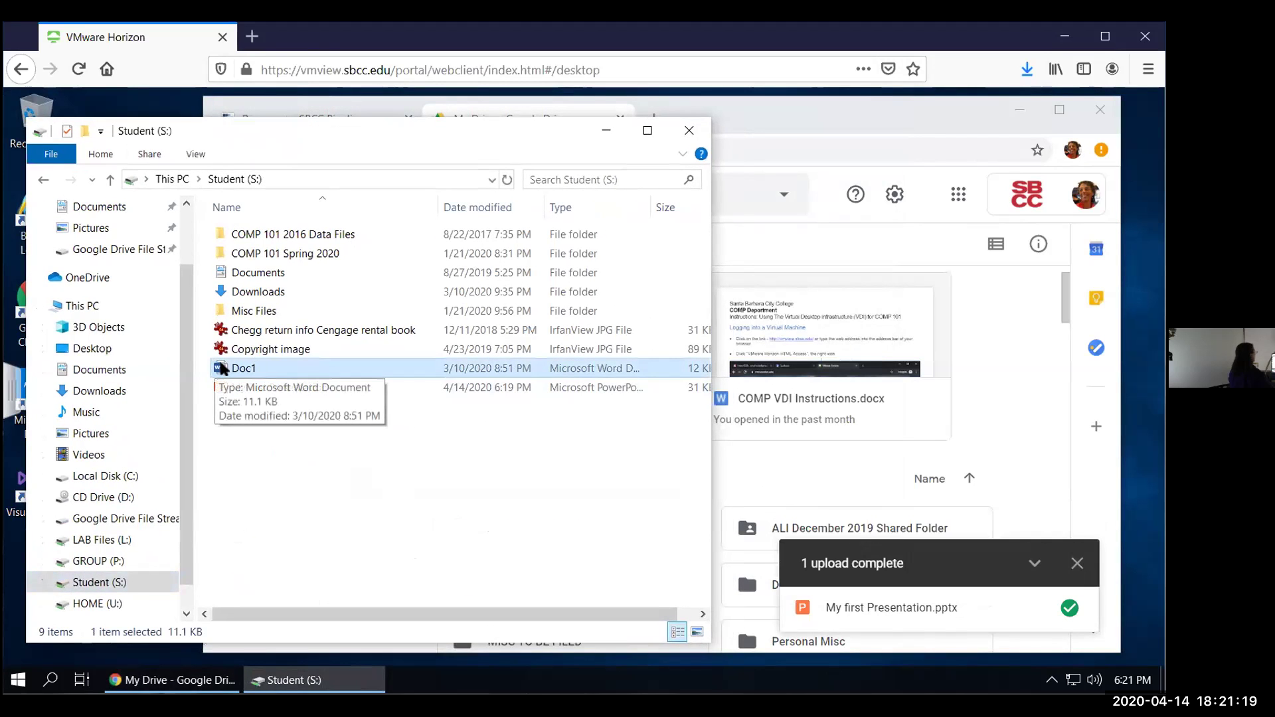
{"action": "left_click_drag", "start_coordinate": [562, 431], "coordinate": [800, 449]}
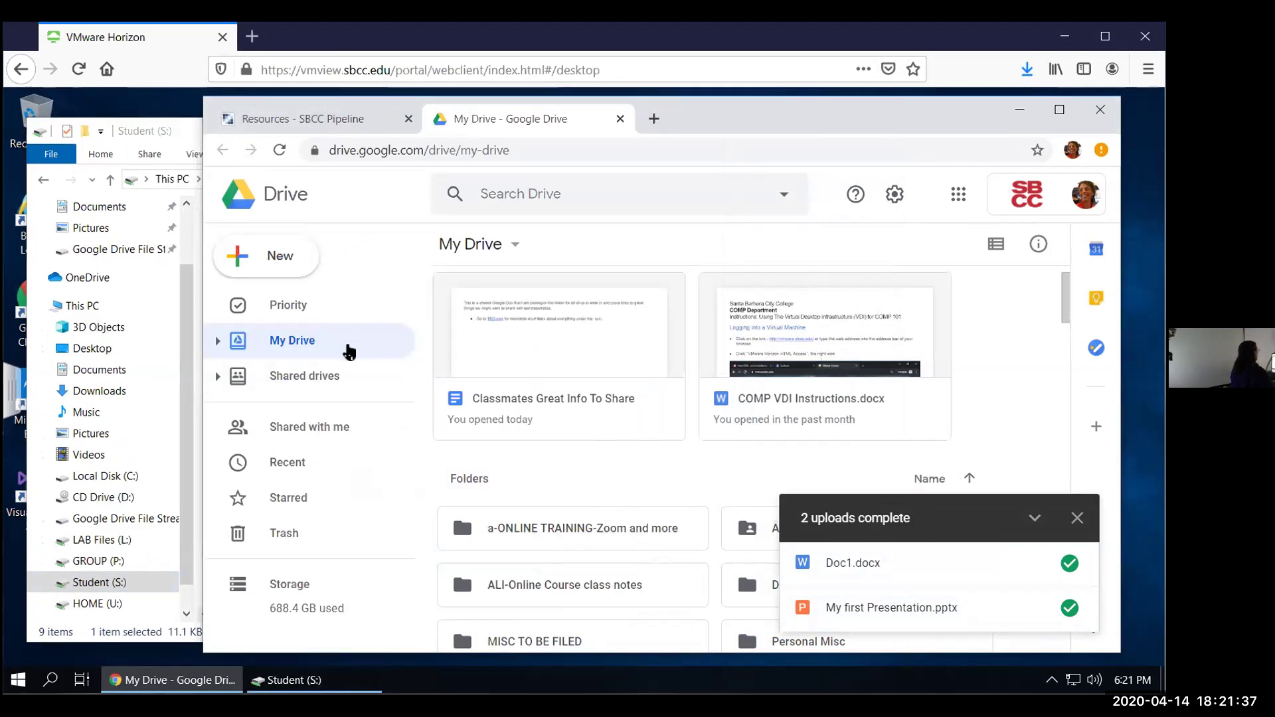
Step: Look through the files in My Drive and close the Chrome and Student (S:) windows on the virtual desktop
{"action": "left_click_drag", "start_coordinate": [1066, 309], "coordinate": [1056, 585]}
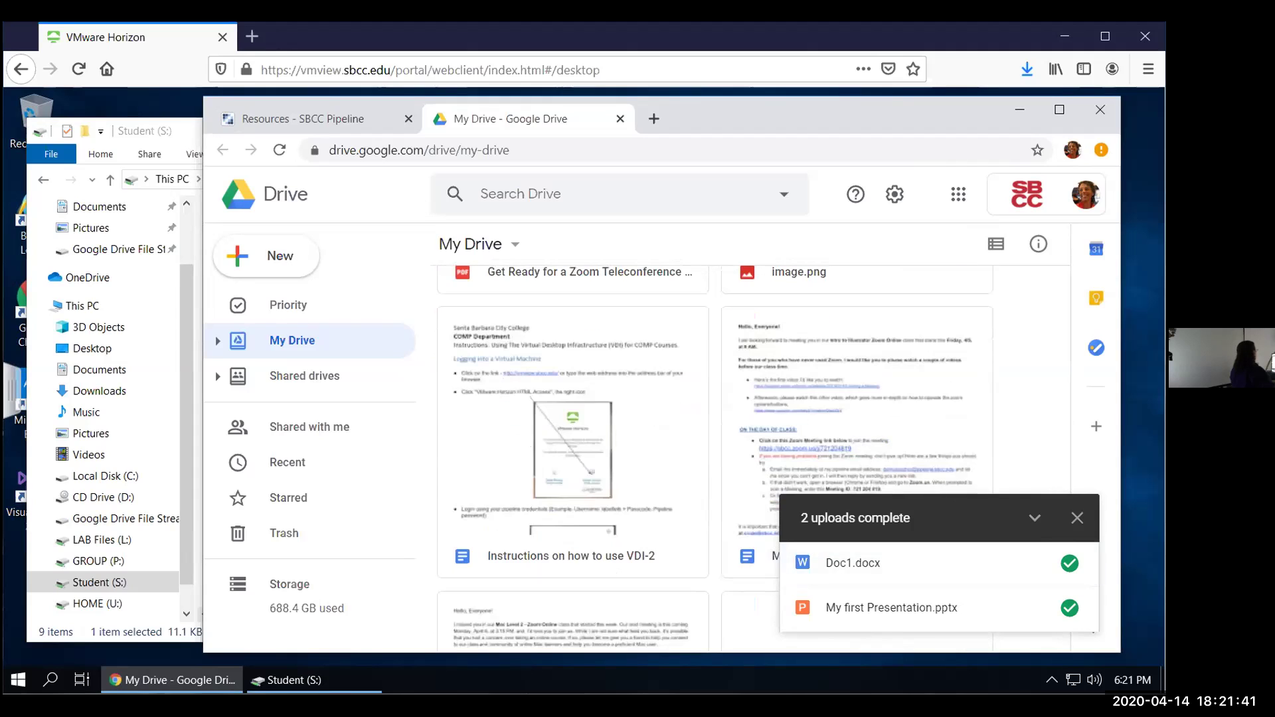
{"action": "left_click", "coordinate": [1101, 112]}
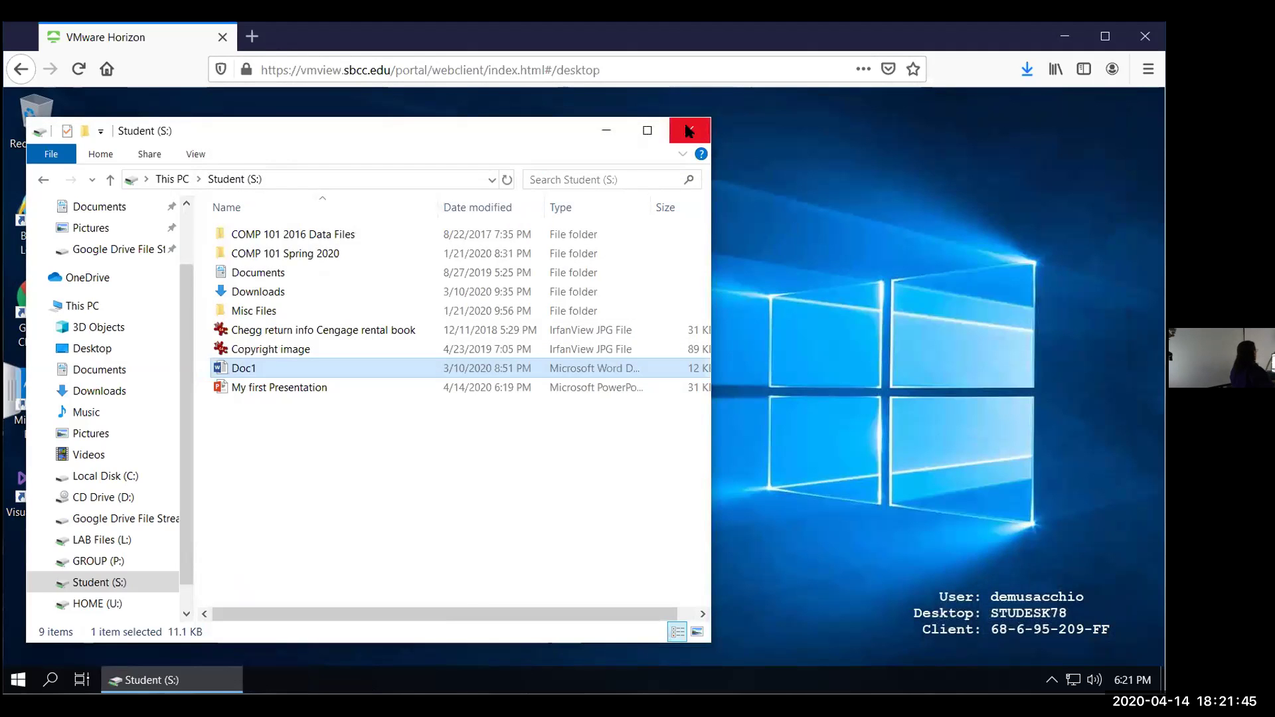
{"action": "left_click", "coordinate": [688, 131]}
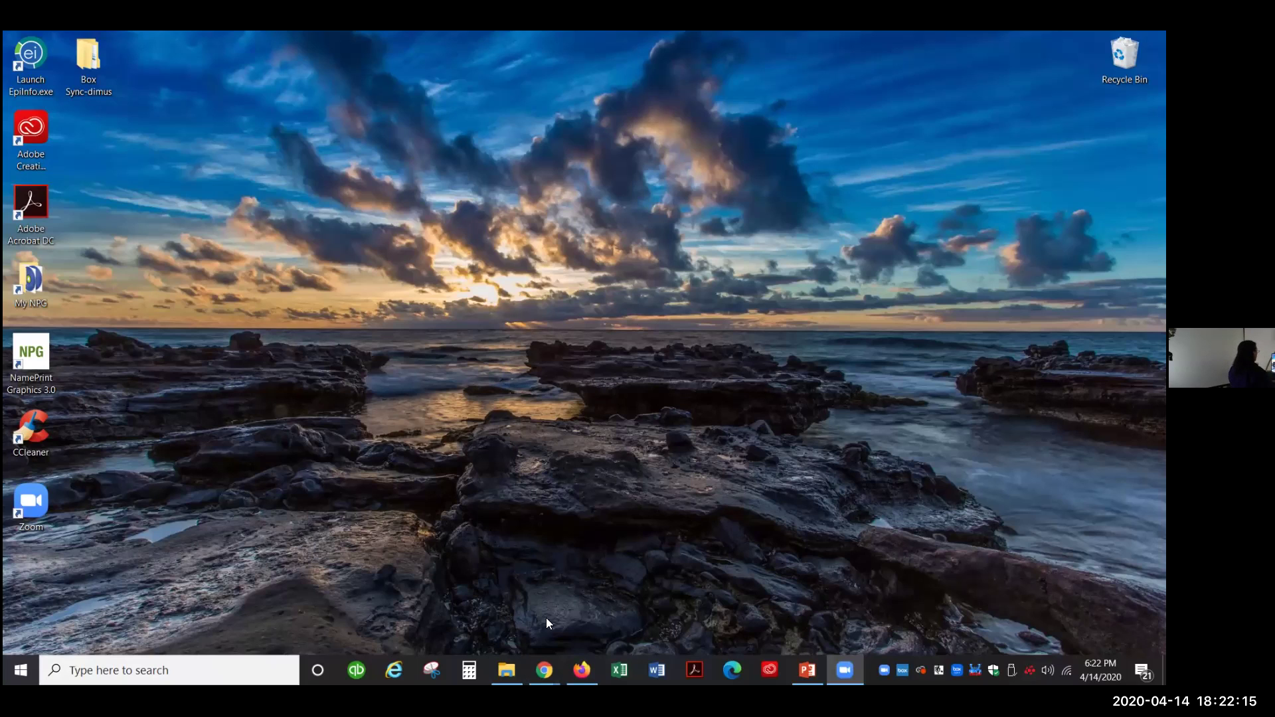
Step: Open a new Firefox window on the local computer and go to sbcc.edu
{"action": "left_click", "coordinate": [582, 670]}
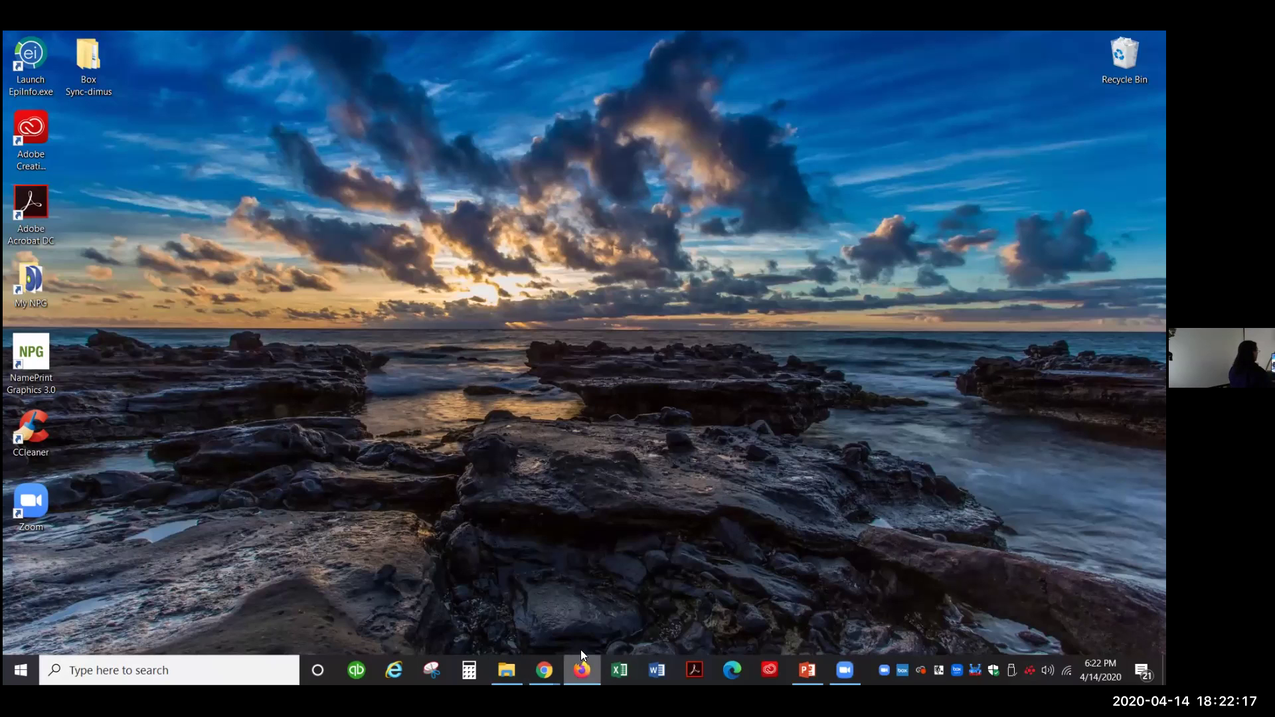
{"action": "left_click_drag", "start_coordinate": [581, 650], "coordinate": [573, 621]}
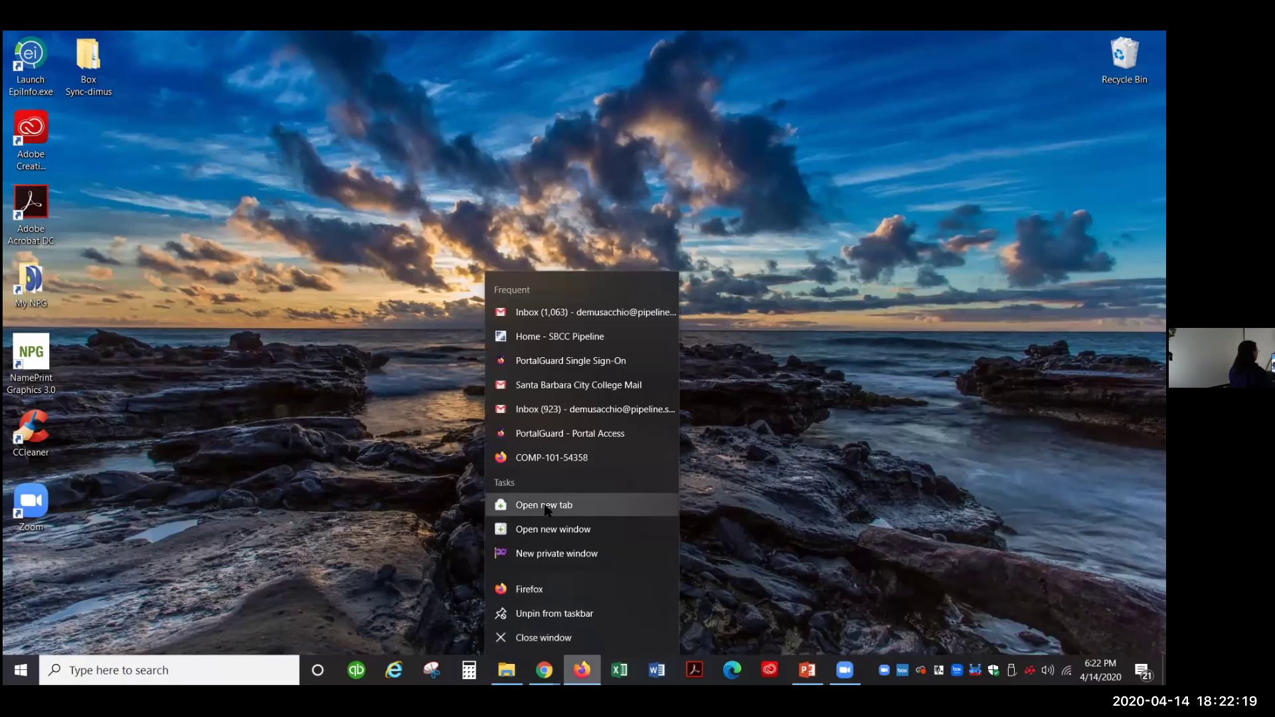
{"action": "left_click", "coordinate": [550, 530]}
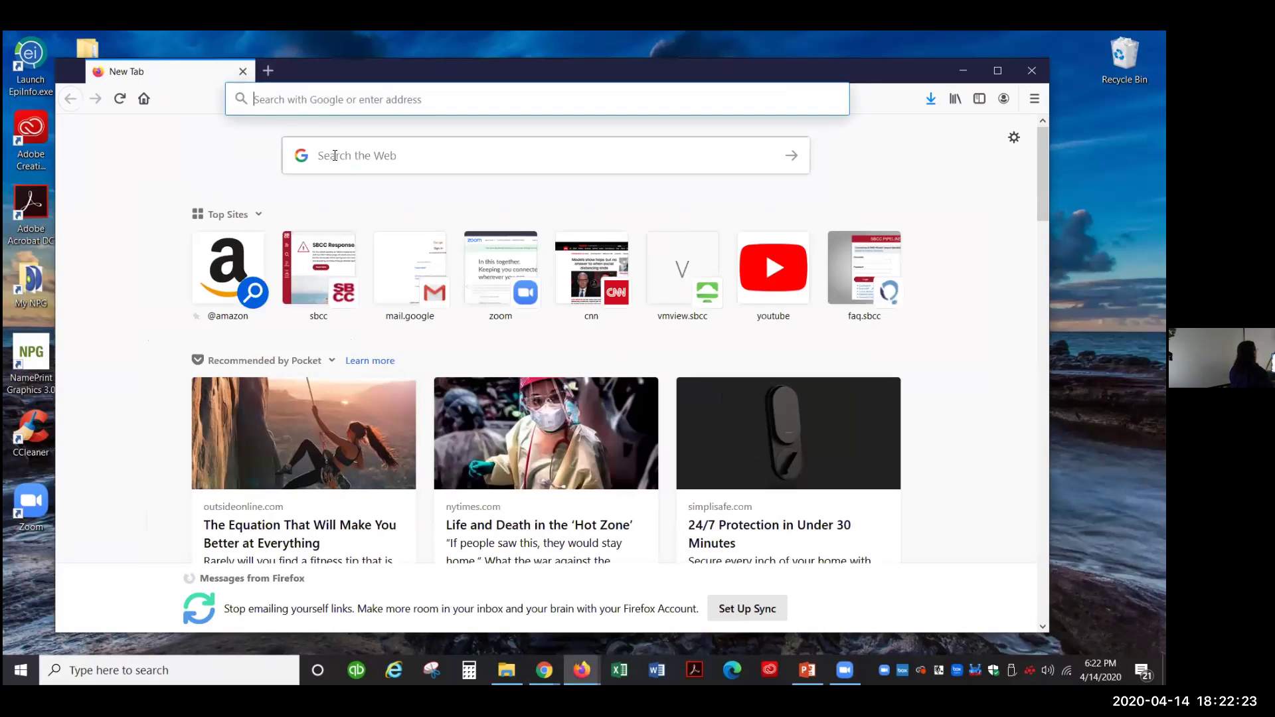
{"action": "type", "text": "sbcc.edu/"}
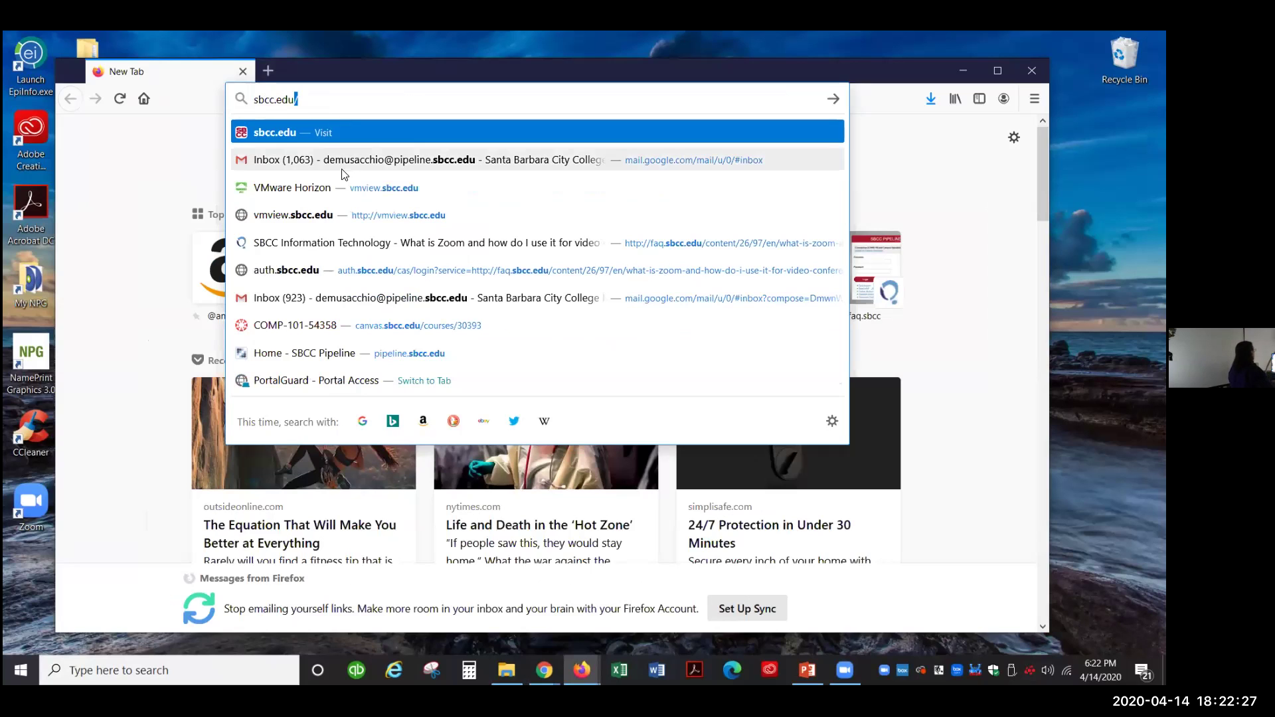
{"action": "left_click", "coordinate": [314, 130]}
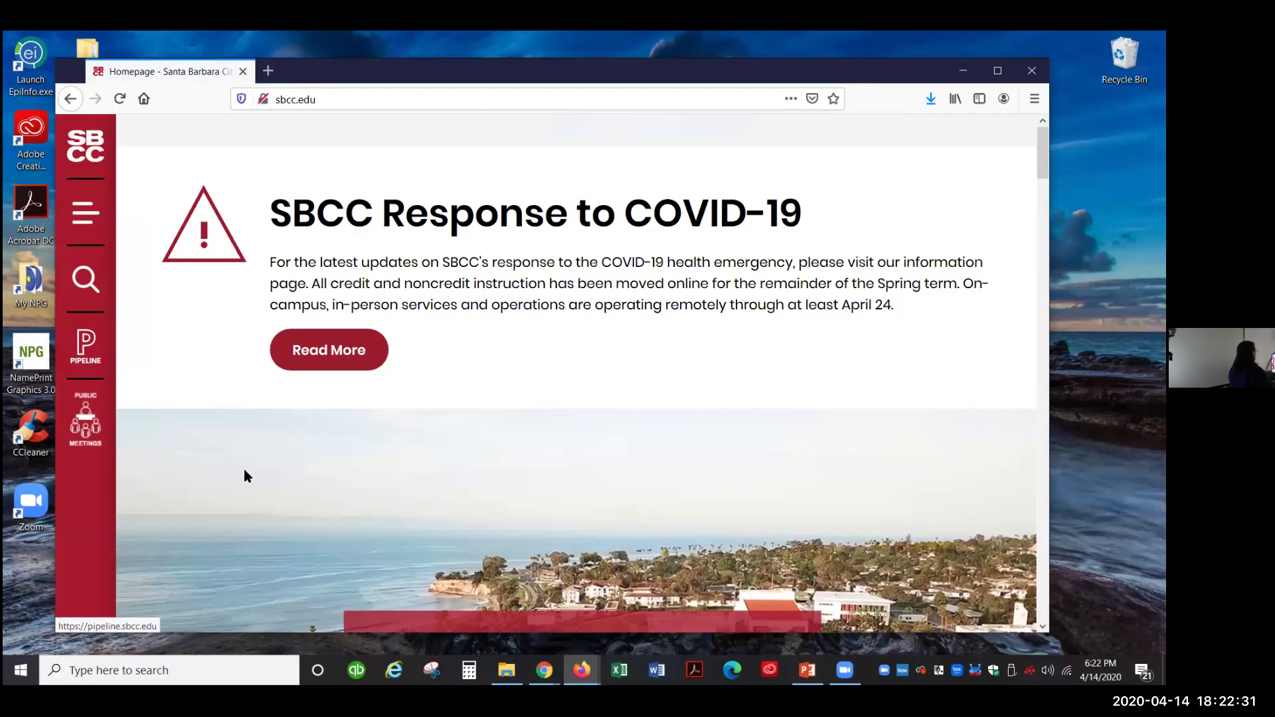
Step: Enter SBCC Pipeline, go to the Faculty Resources page, and open Google Drive from there
{"action": "left_click", "coordinate": [75, 361]}
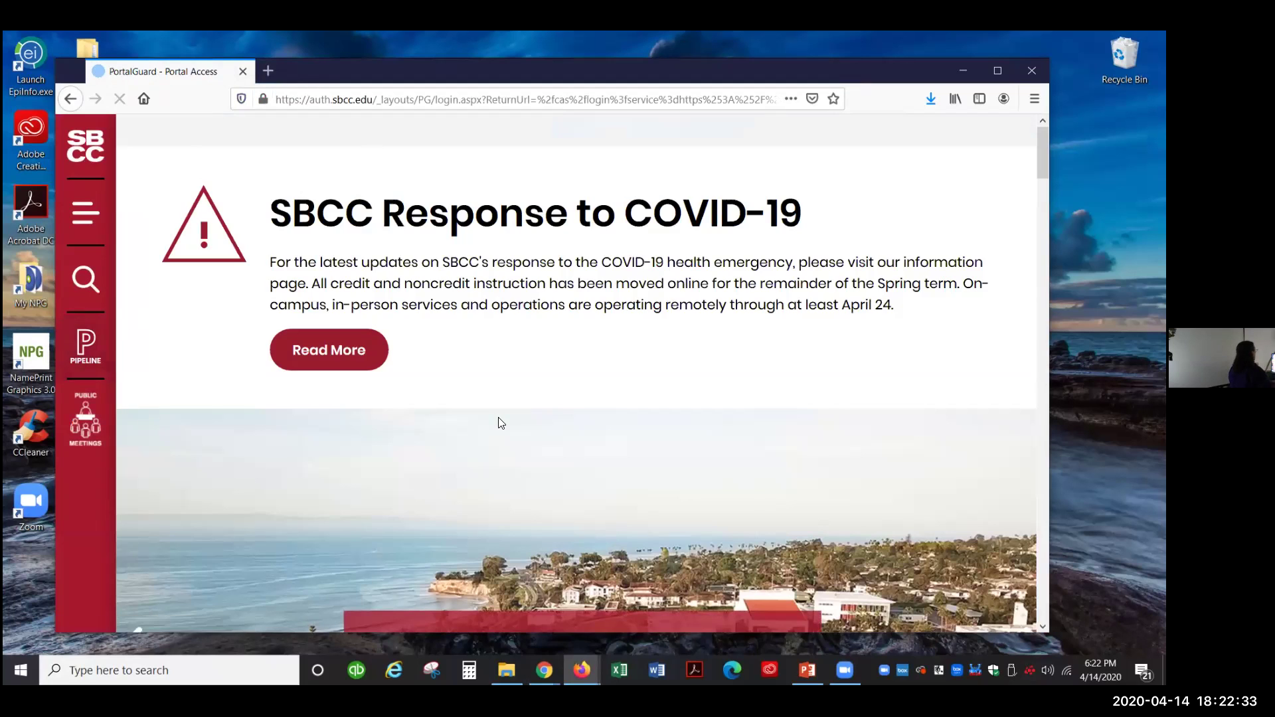
{"action": "left_click", "coordinate": [328, 326]}
{"action": "left_click", "coordinate": [358, 435]}
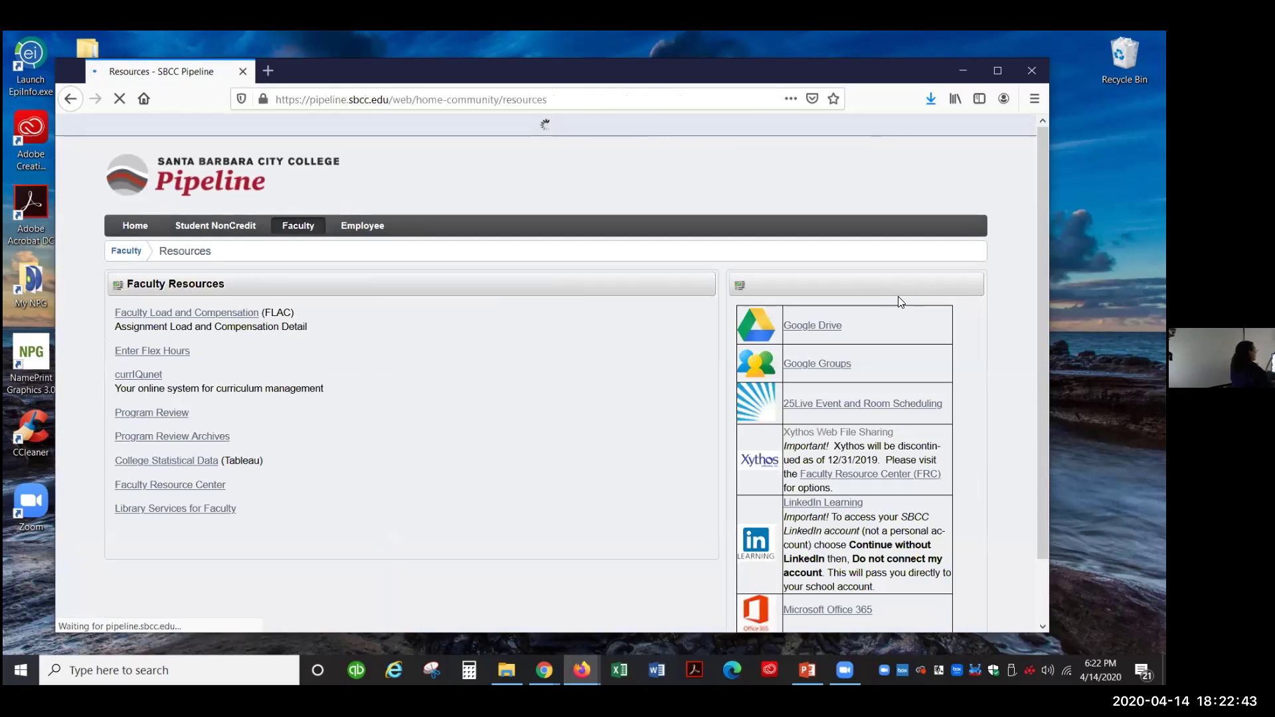
{"action": "left_click", "coordinate": [820, 327]}
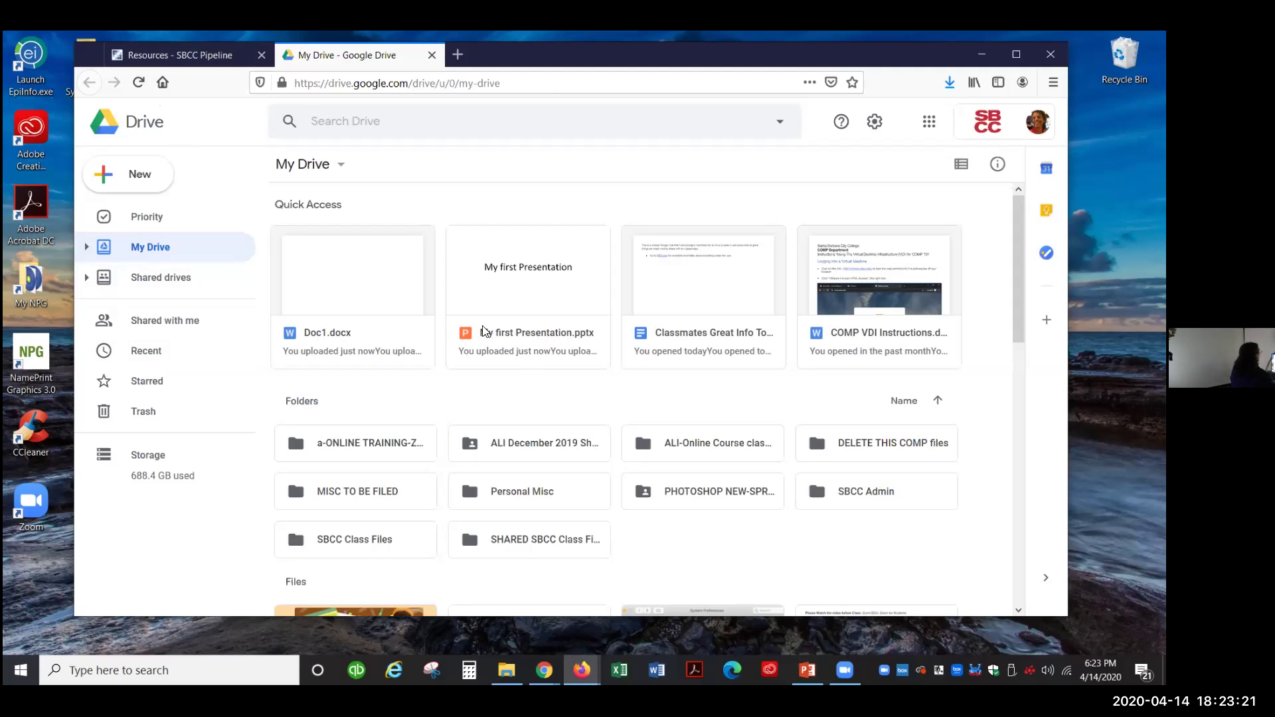
Step: Examine the options offered for My first Presentation.pptx in Google Drive and close the Drive tab
{"action": "left_click", "coordinate": [558, 327]}
{"action": "right_click", "coordinate": [557, 327]}
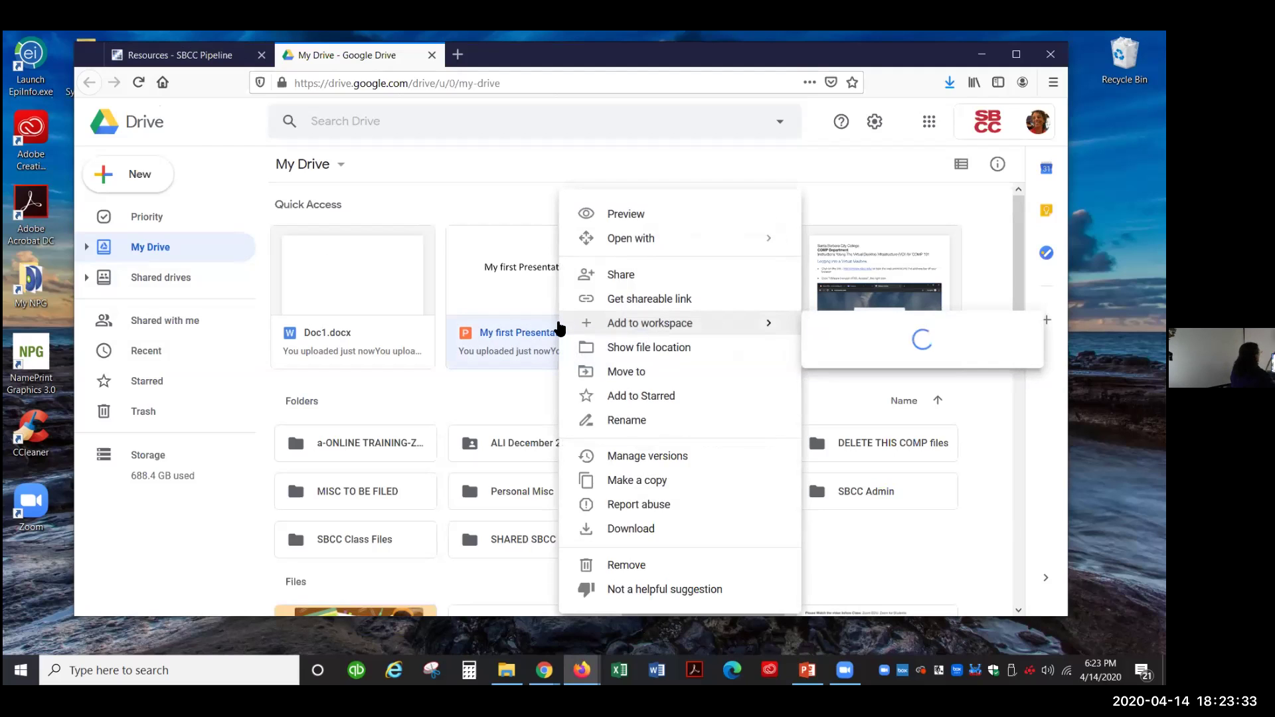
{"action": "left_click", "coordinate": [541, 330]}
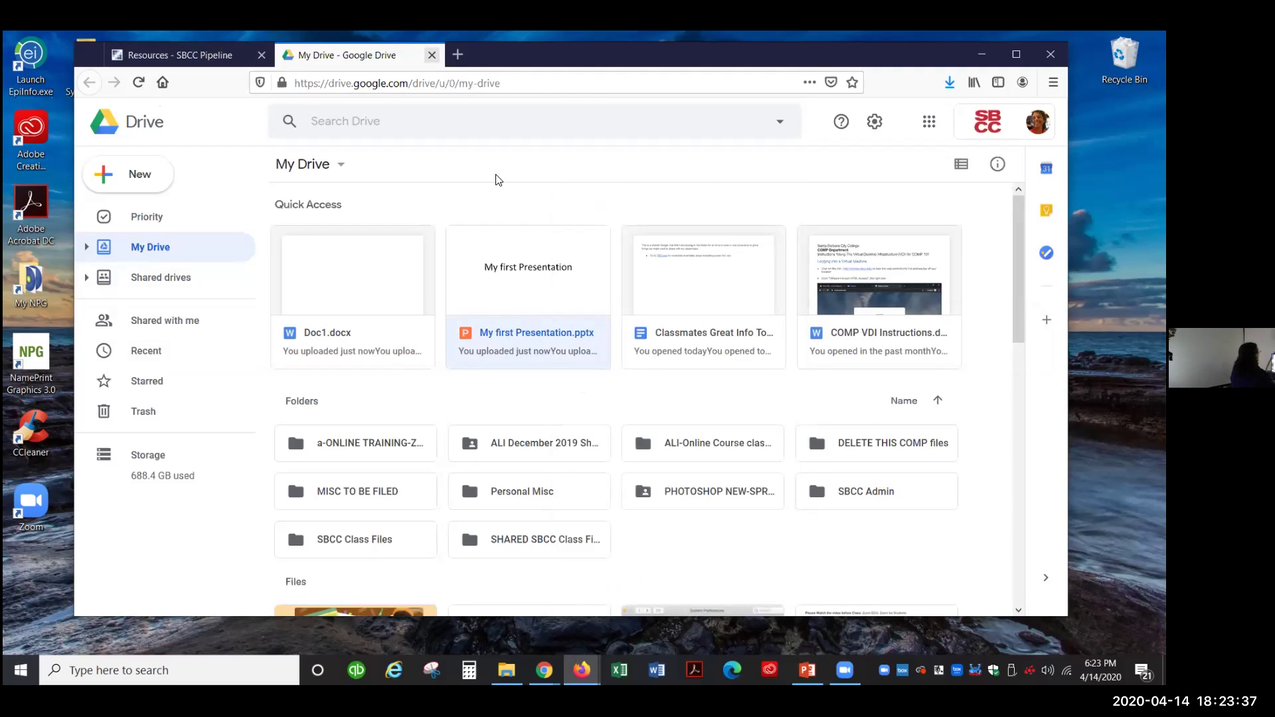
{"action": "key", "text": "ctrl+w"}
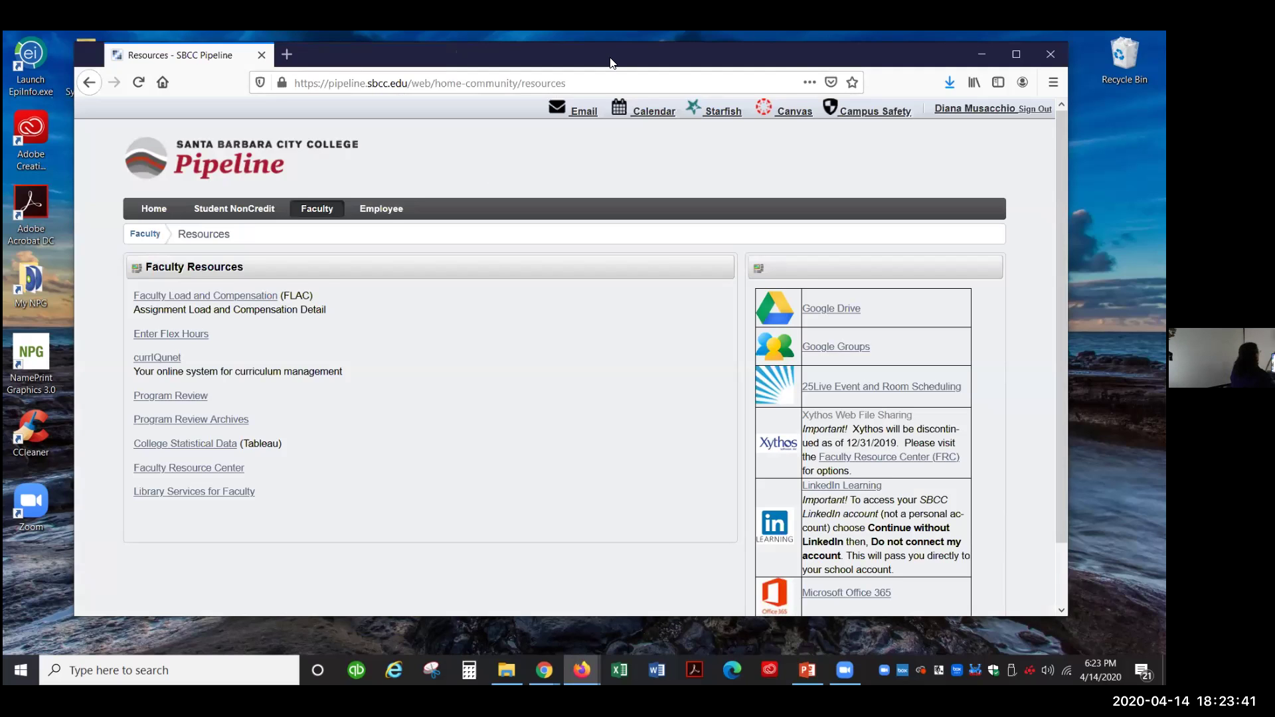
Step: Go to vmview.sbcc.edu in Firefox and choose VMware Horizon HTML Access
{"action": "left_click_drag", "start_coordinate": [611, 62], "coordinate": [617, 87]}
{"action": "left_click", "coordinate": [590, 105]}
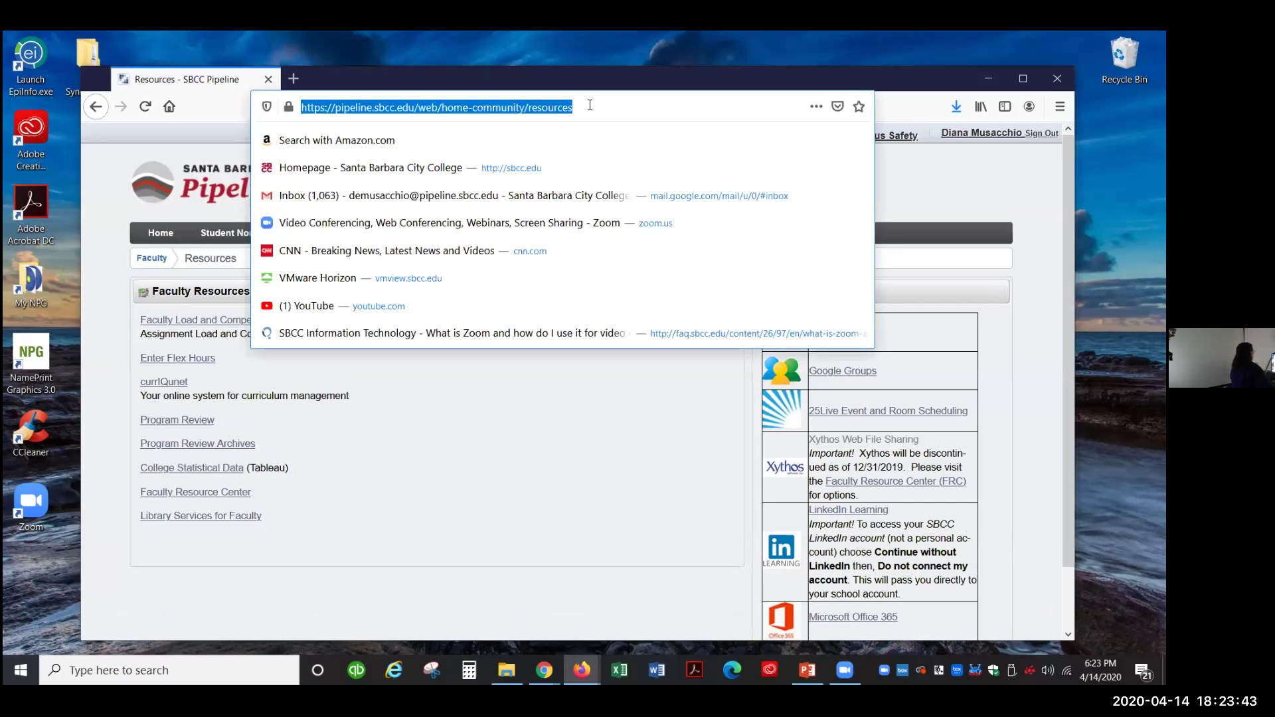
{"action": "left_click", "coordinate": [410, 279]}
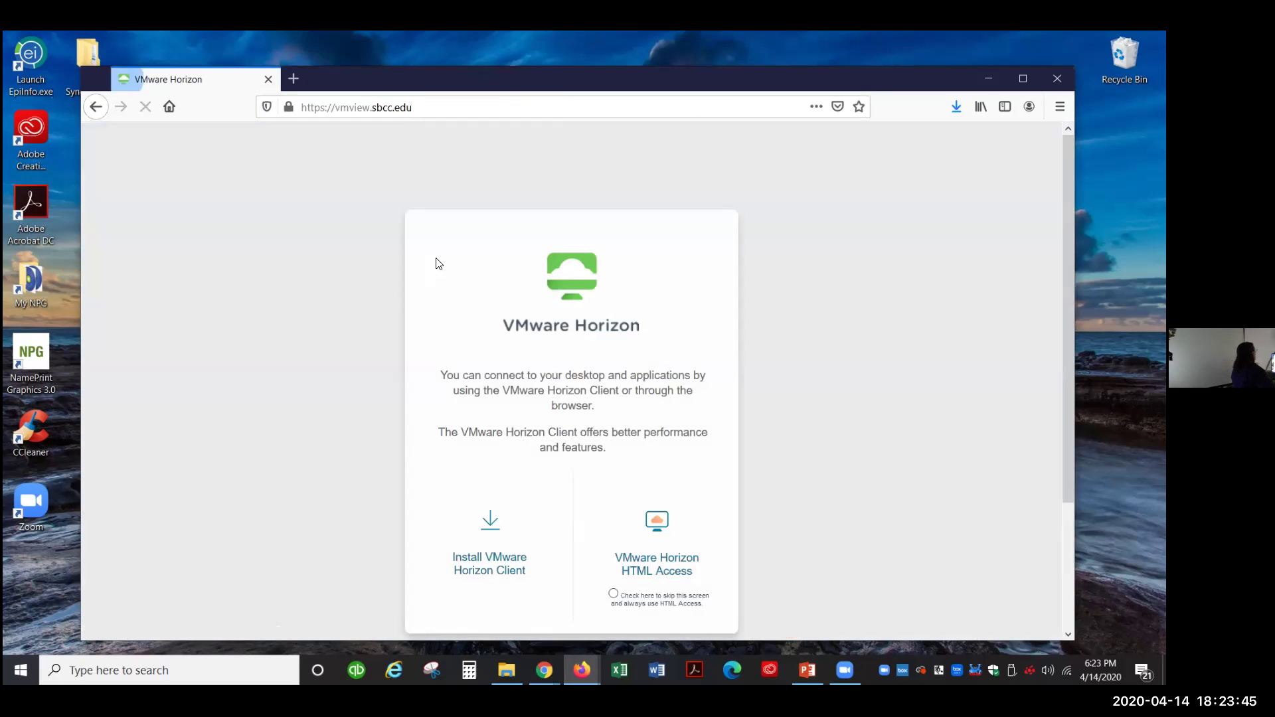
{"action": "left_click", "coordinate": [656, 518]}
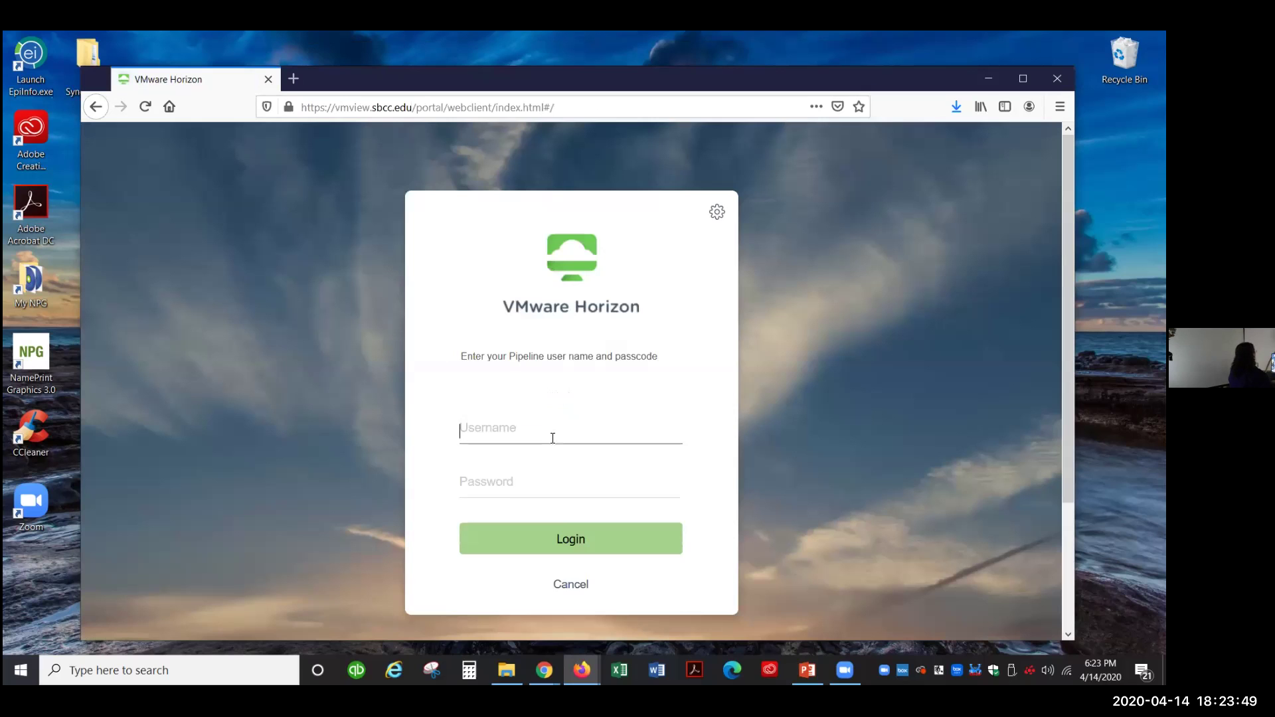
Step: Log in to VMware Horizon with the saved Pipeline username and password and launch the Student Desktop
{"action": "left_click", "coordinate": [553, 438]}
{"action": "left_click", "coordinate": [552, 455]}
{"action": "left_click", "coordinate": [579, 540]}
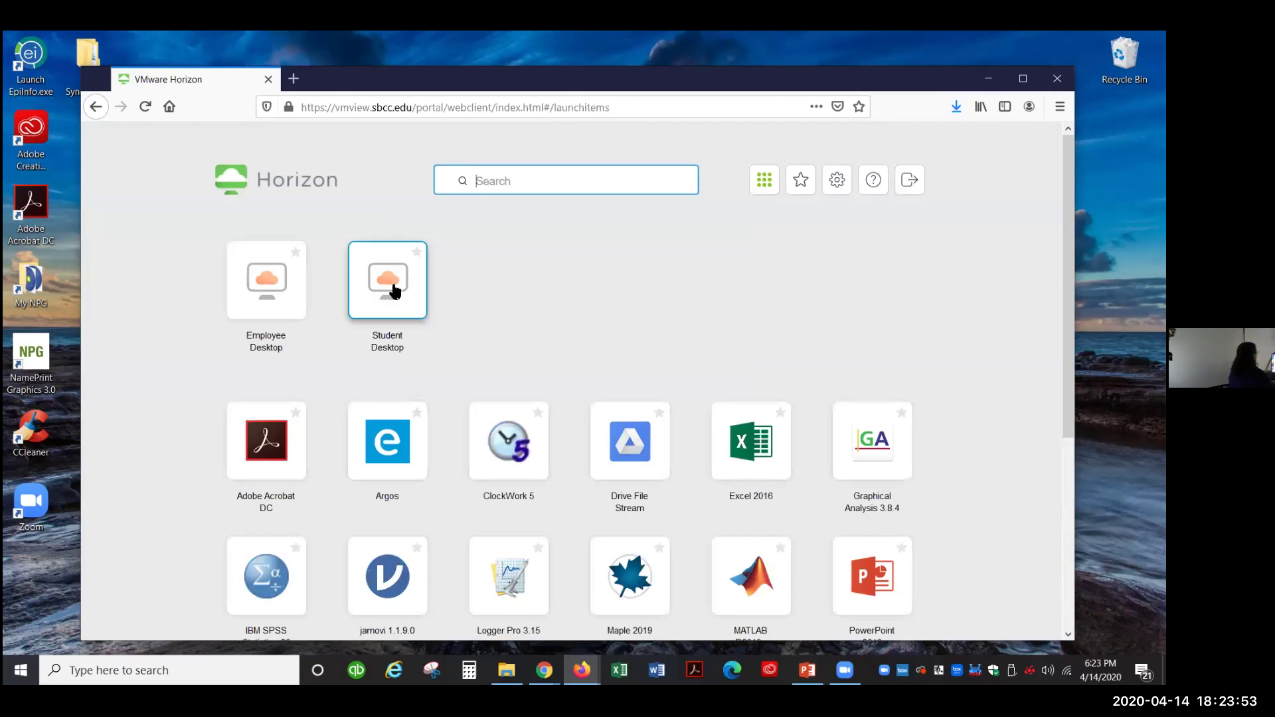
{"action": "left_click", "coordinate": [394, 290]}
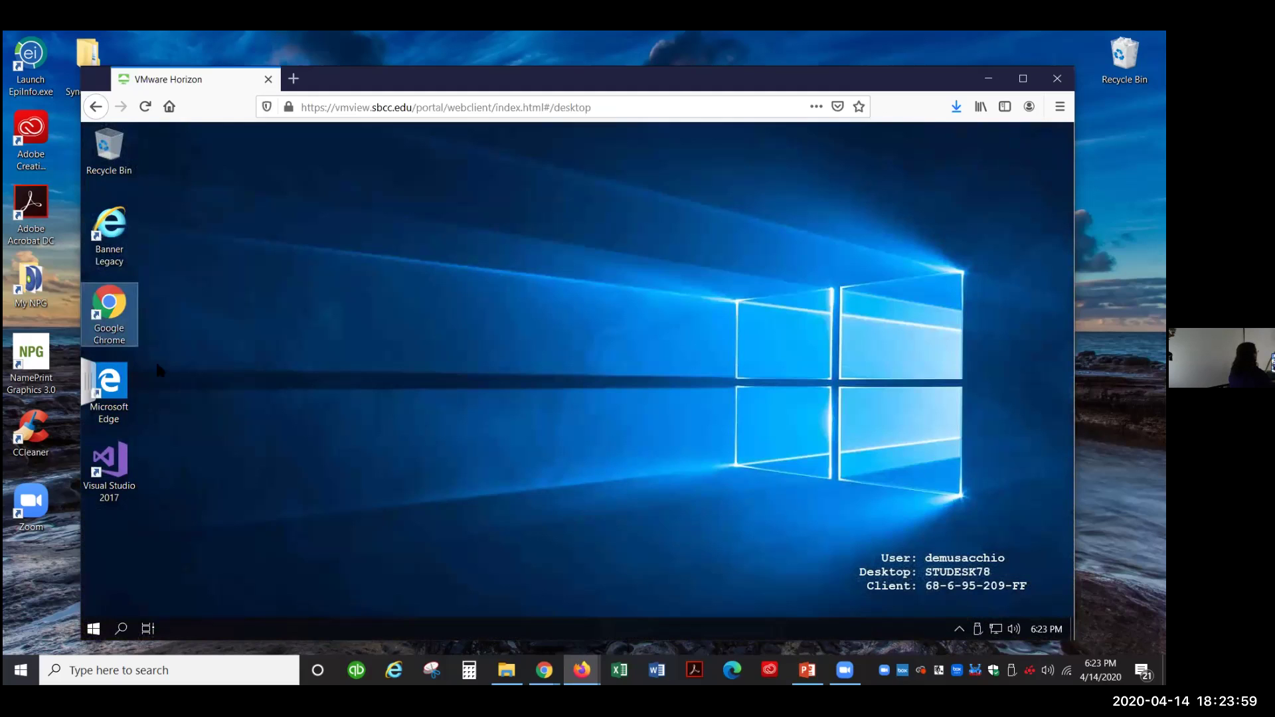
Step: Start Google Chrome on the virtual desktop and reach Google Drive through the SBCC homepage and Pipeline resources
{"action": "double_click", "coordinate": [116, 304]}
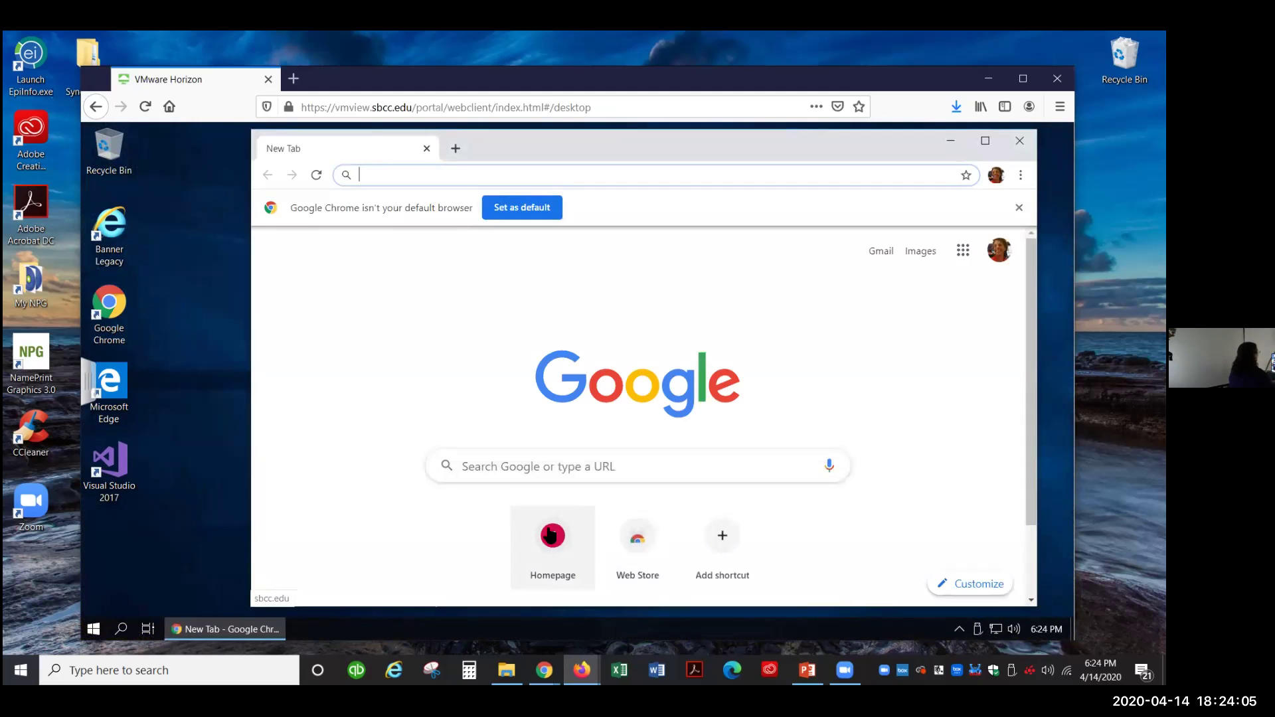
{"action": "left_click", "coordinate": [553, 539]}
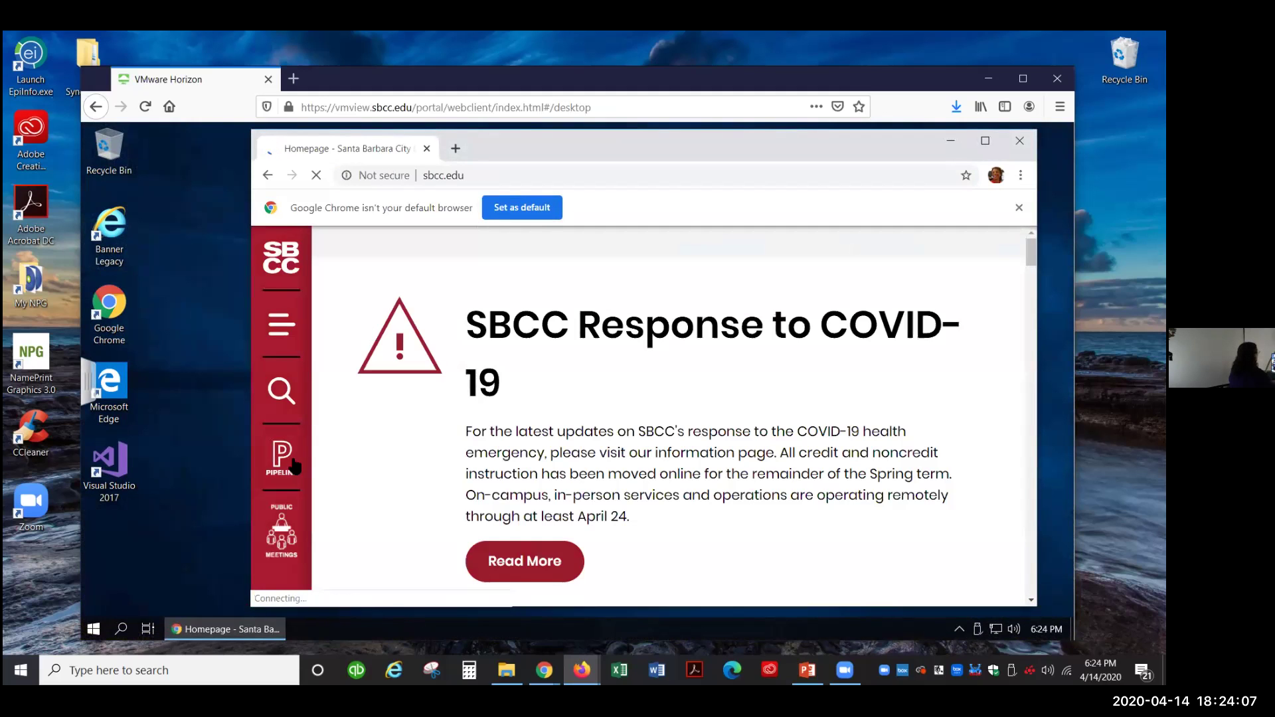
{"action": "left_click", "coordinate": [289, 465]}
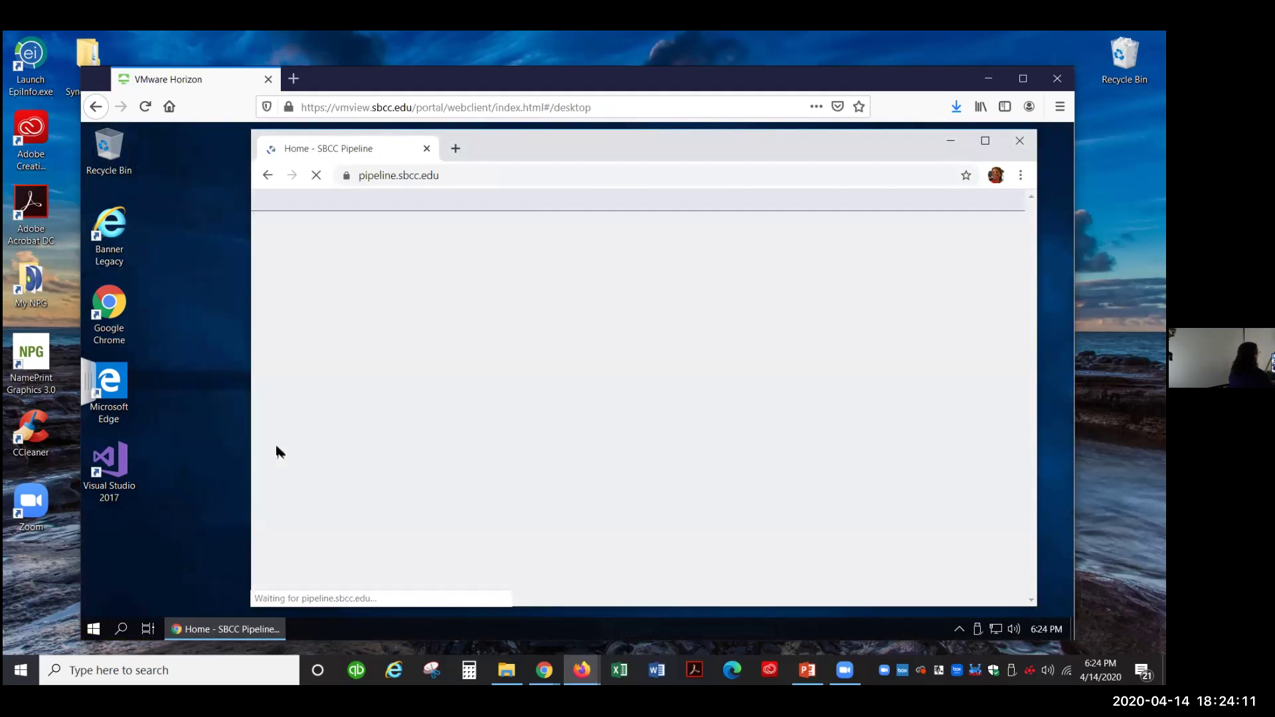
{"action": "left_click", "coordinate": [473, 317]}
{"action": "left_click", "coordinate": [869, 400]}
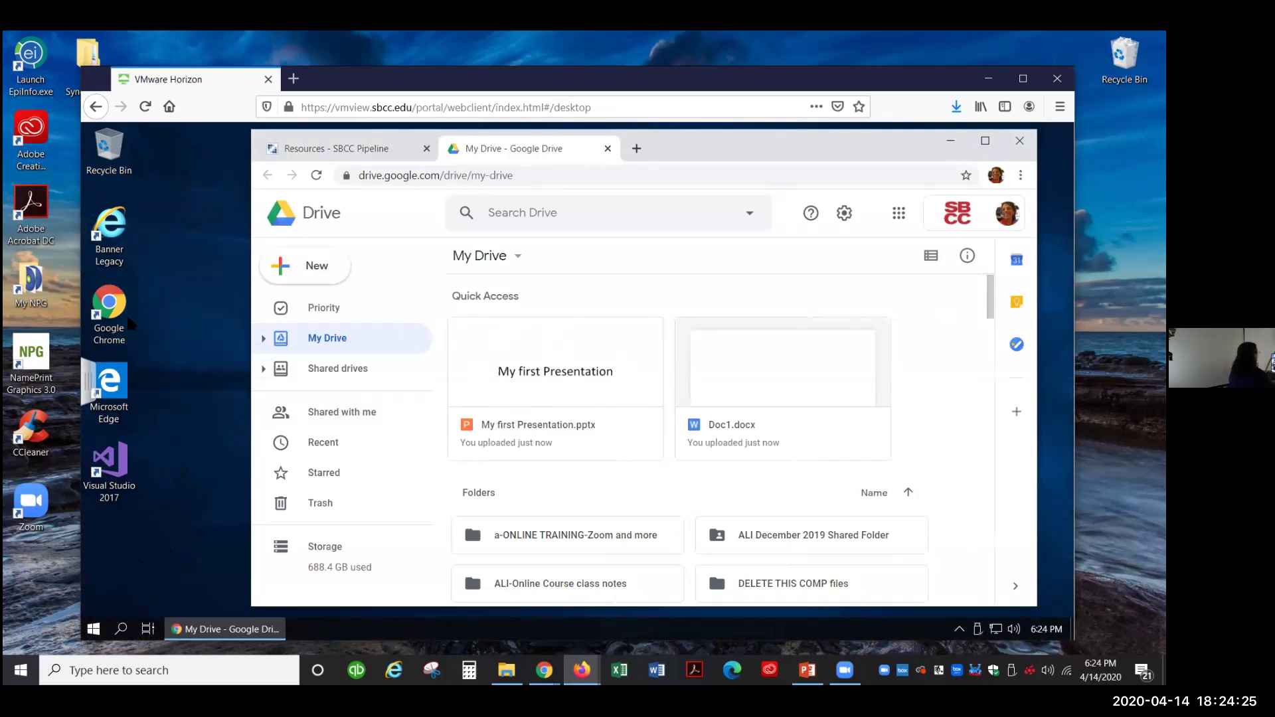
Step: Download My first Presentation.pptx from My Drive to the virtual desktop
{"action": "left_click", "coordinate": [543, 429]}
{"action": "right_click", "coordinate": [543, 432]}
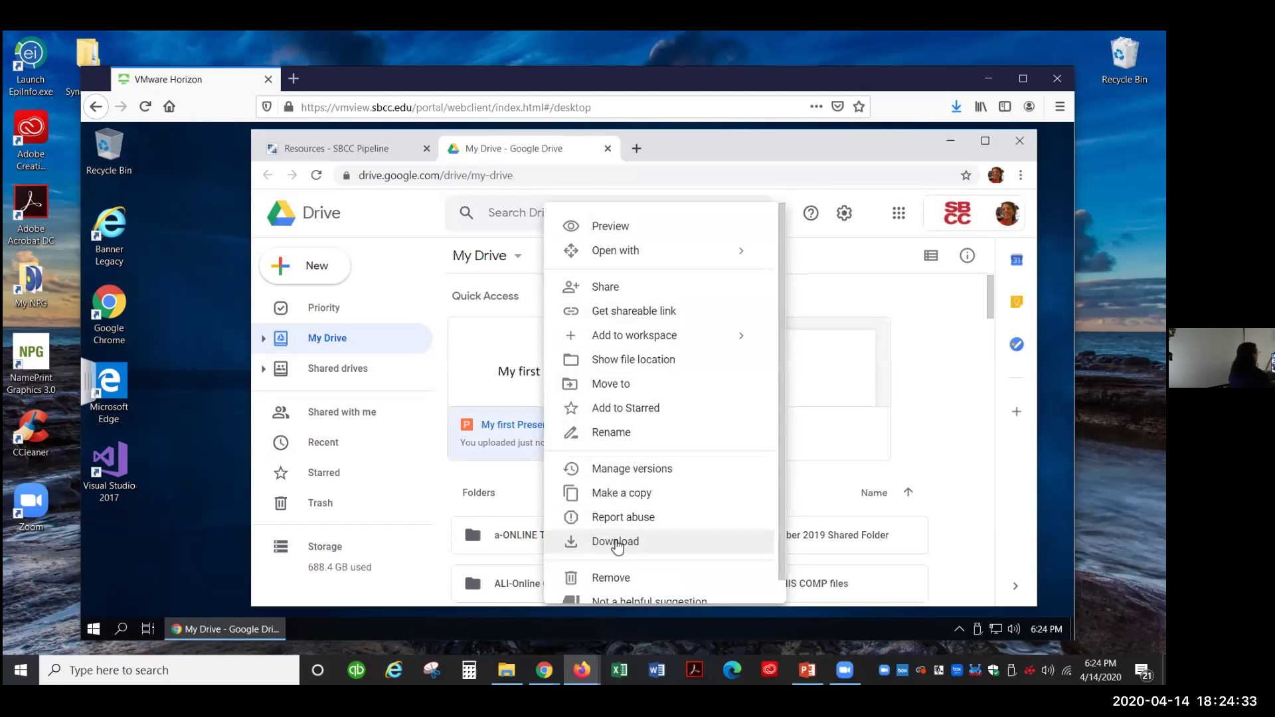
{"action": "left_click", "coordinate": [617, 543]}
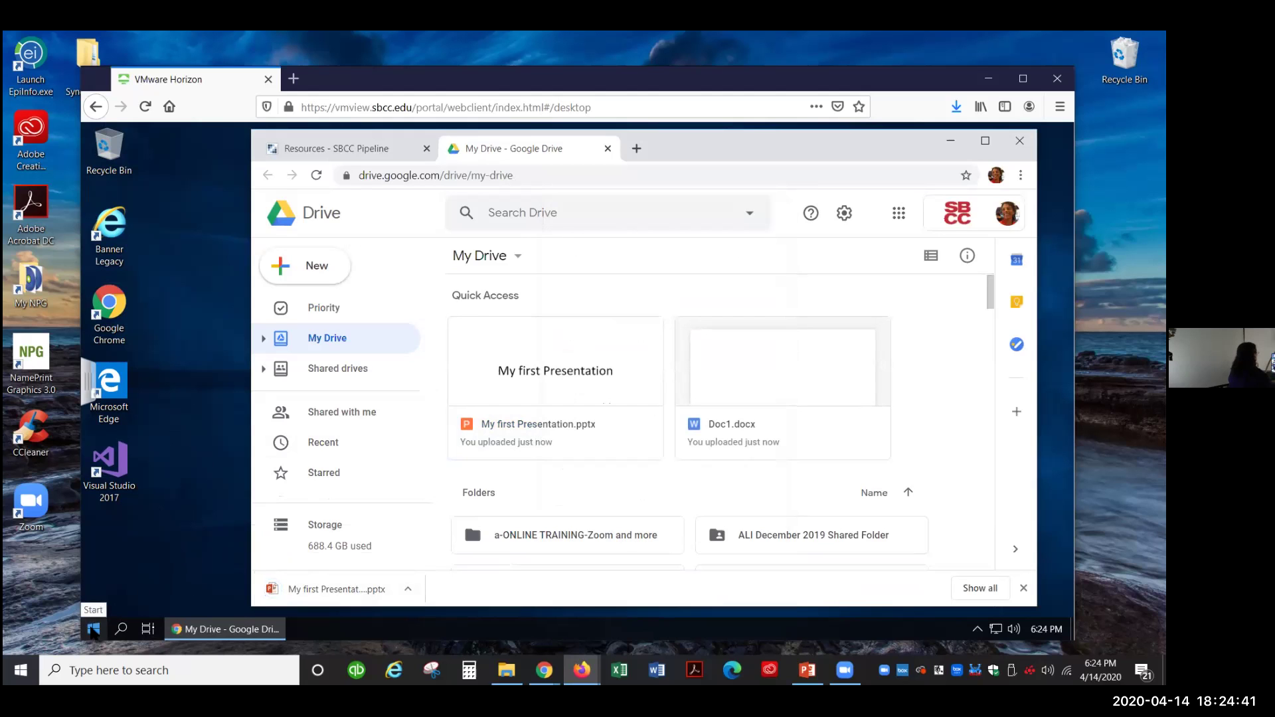
Step: Open File Explorer on the Downloads folder, check the Student (S:) drive, and return to Downloads
{"action": "left_click", "coordinate": [94, 630]}
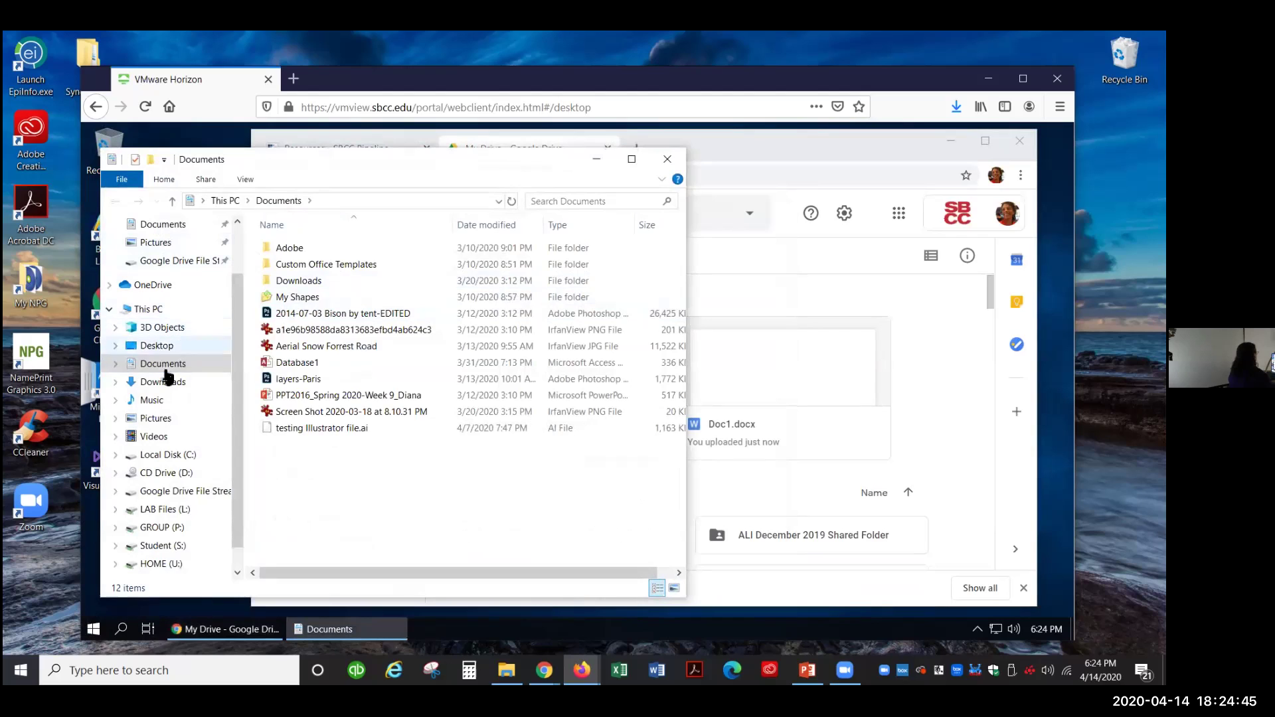
{"action": "left_click", "coordinate": [164, 382]}
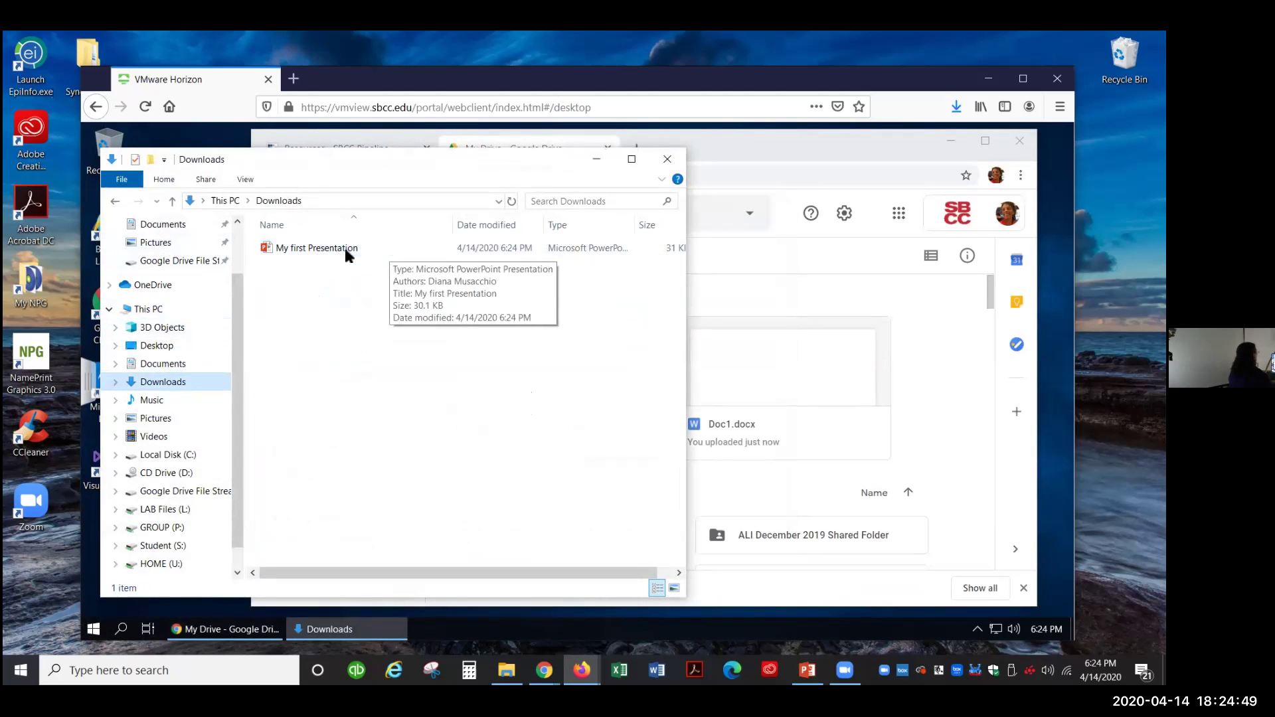
{"action": "left_click", "coordinate": [164, 546]}
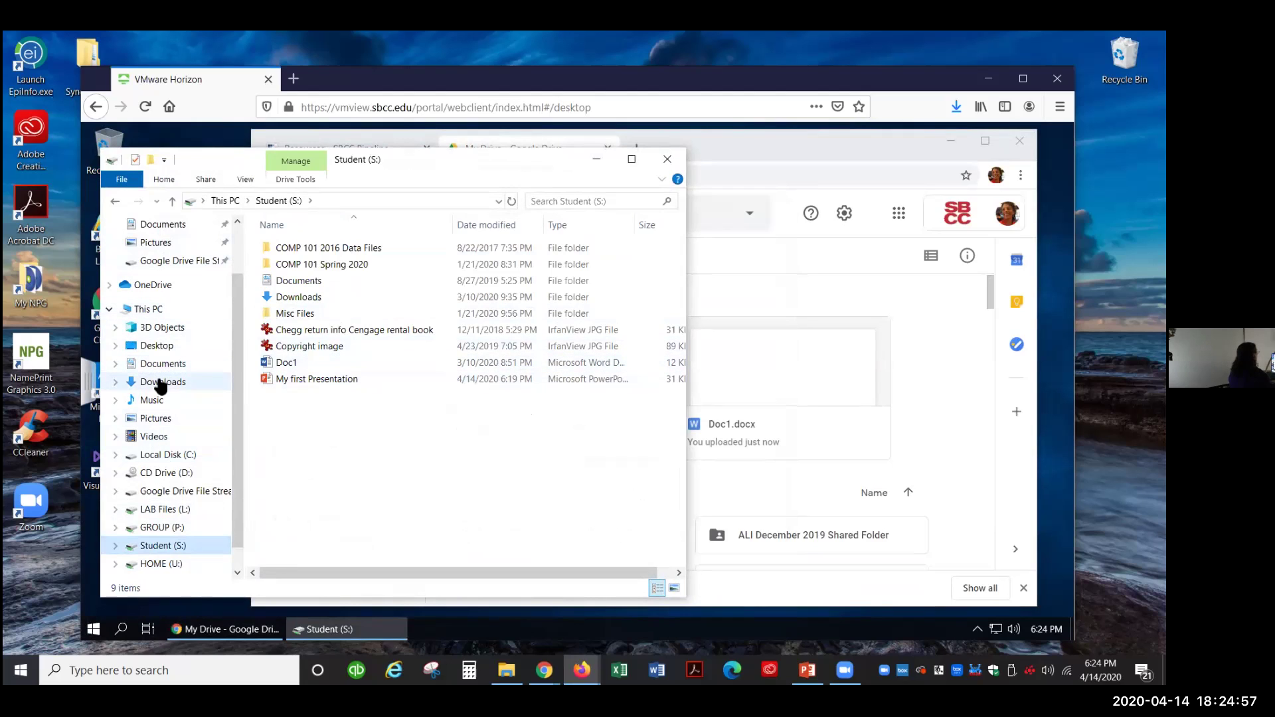
{"action": "left_click", "coordinate": [159, 382]}
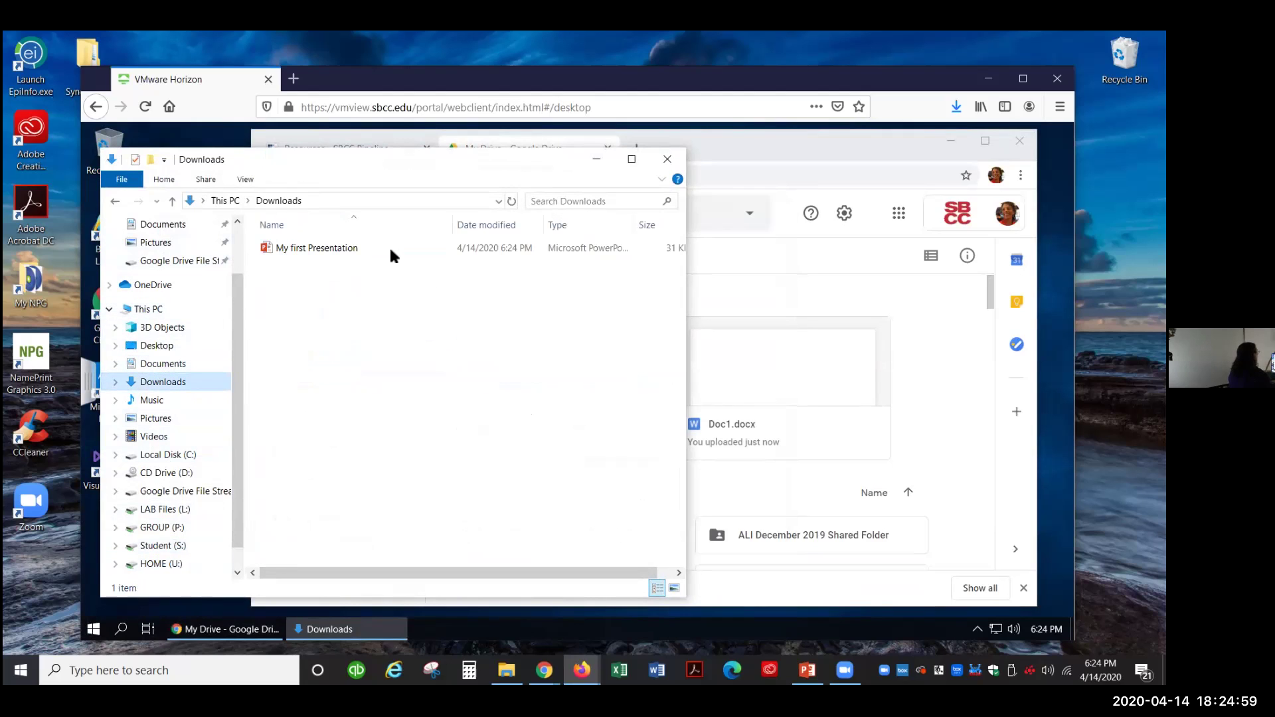
Step: Shift the Downloads window slightly and open the downloaded My first Presentation in PowerPoint
{"action": "left_click_drag", "start_coordinate": [365, 163], "coordinate": [437, 159]}
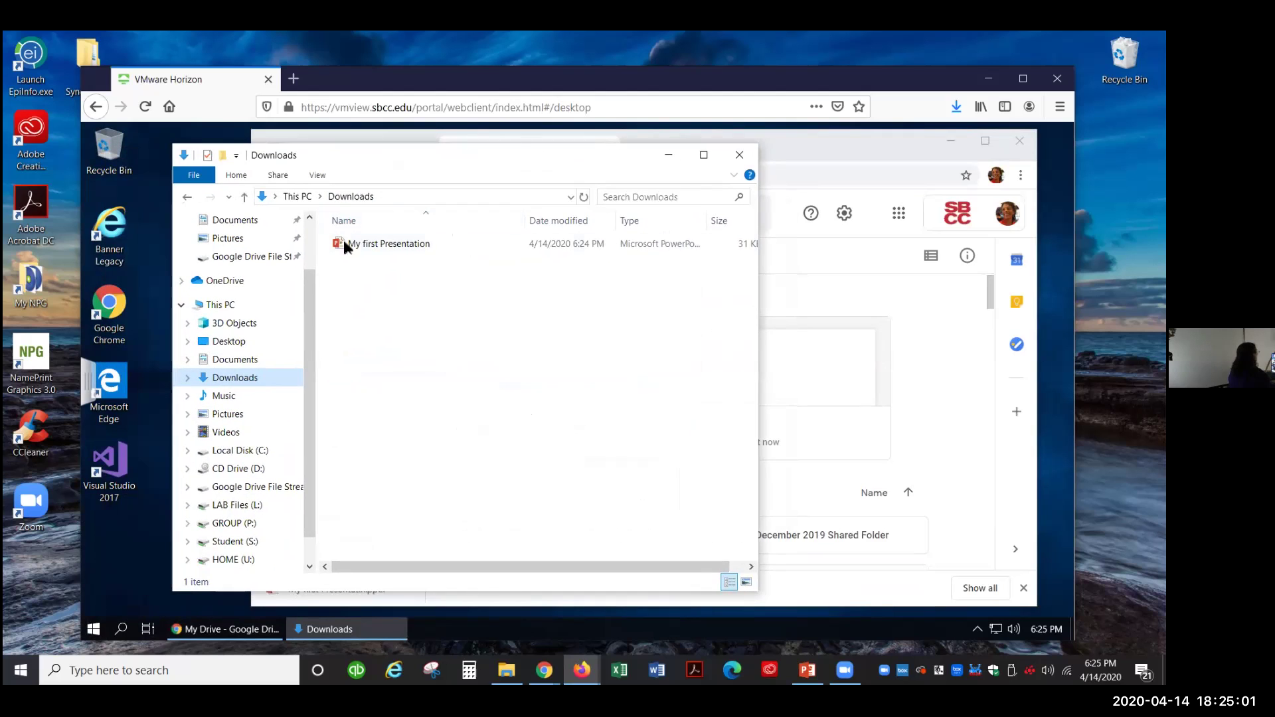
{"action": "left_click", "coordinate": [356, 247]}
{"action": "double_click", "coordinate": [357, 244]}
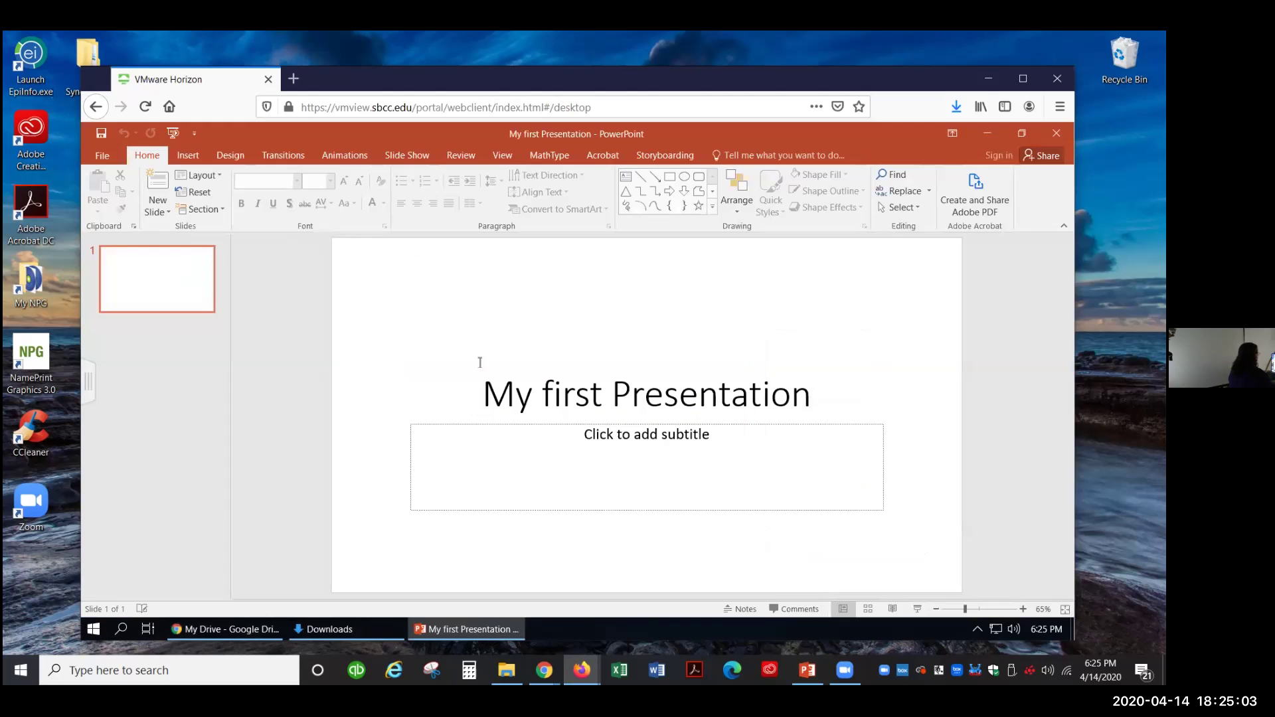